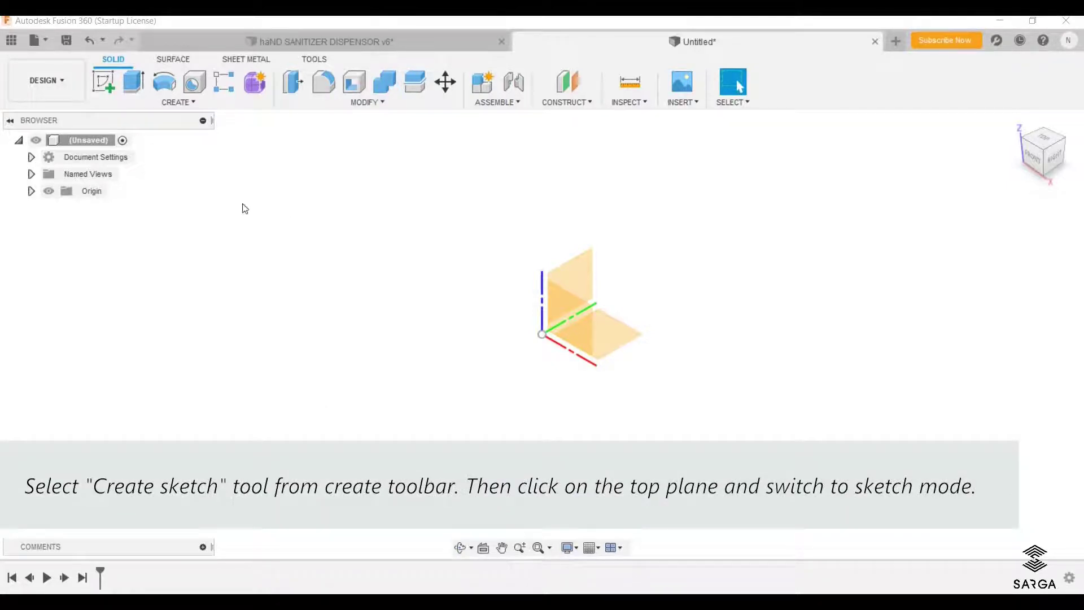
- Start a new sketch on the horizontal (XZ) ground plane
left_click(103, 82)
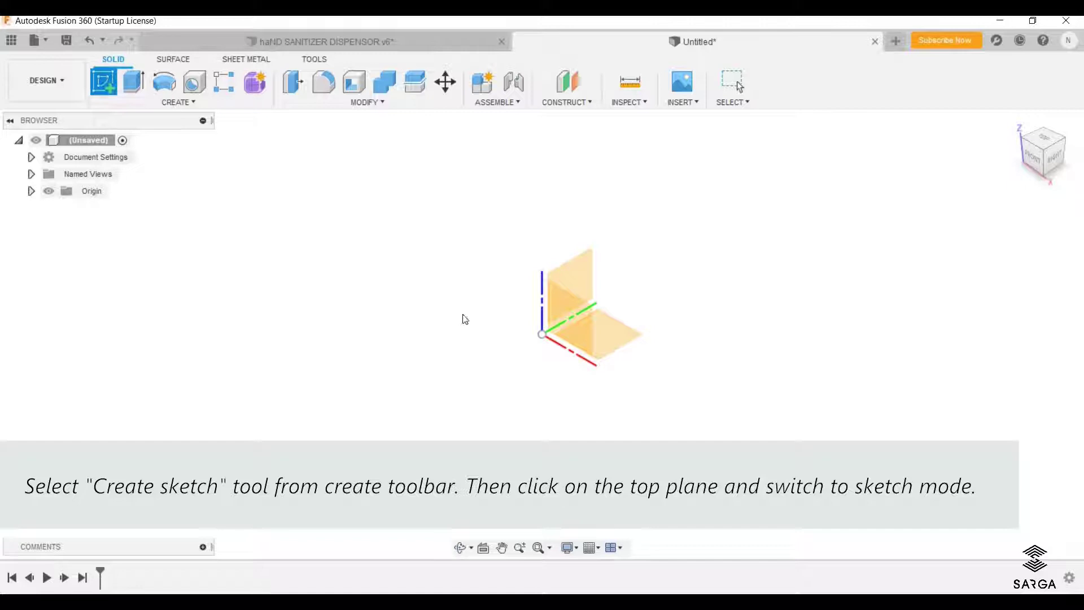
left_click(626, 336)
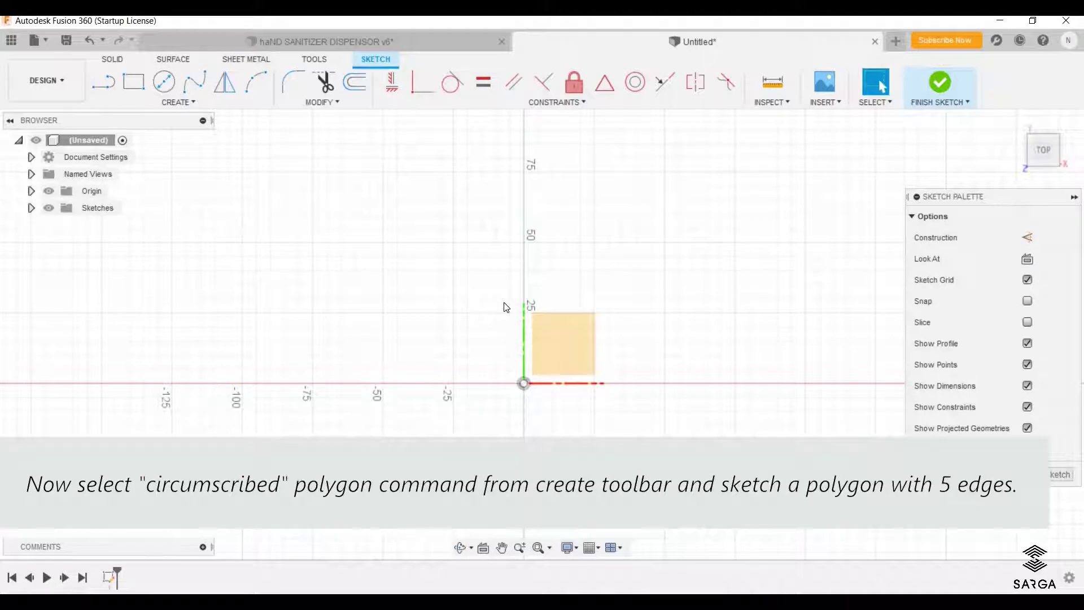
- Draw a five-sided circumscribed polygon centred on the sketch origin
left_click(175, 103)
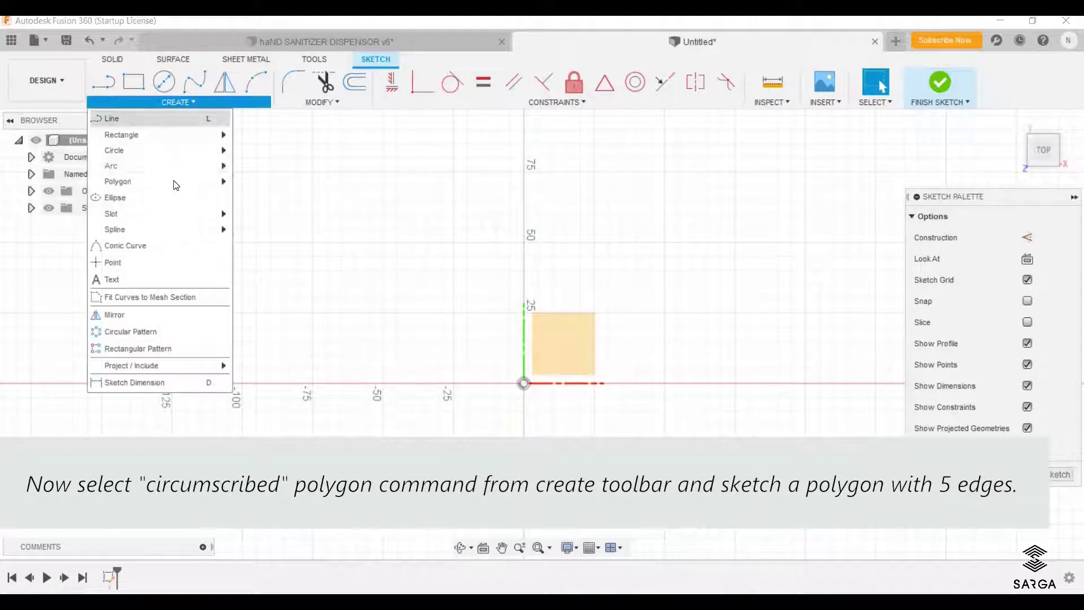
mouse_move(118, 182)
left_click(268, 182)
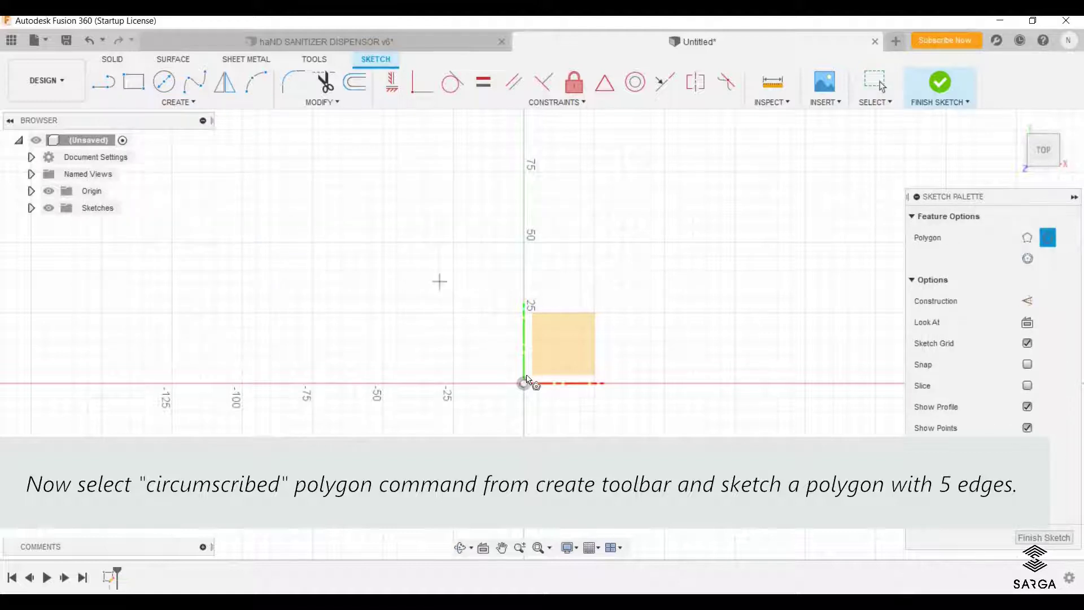
left_click(524, 384)
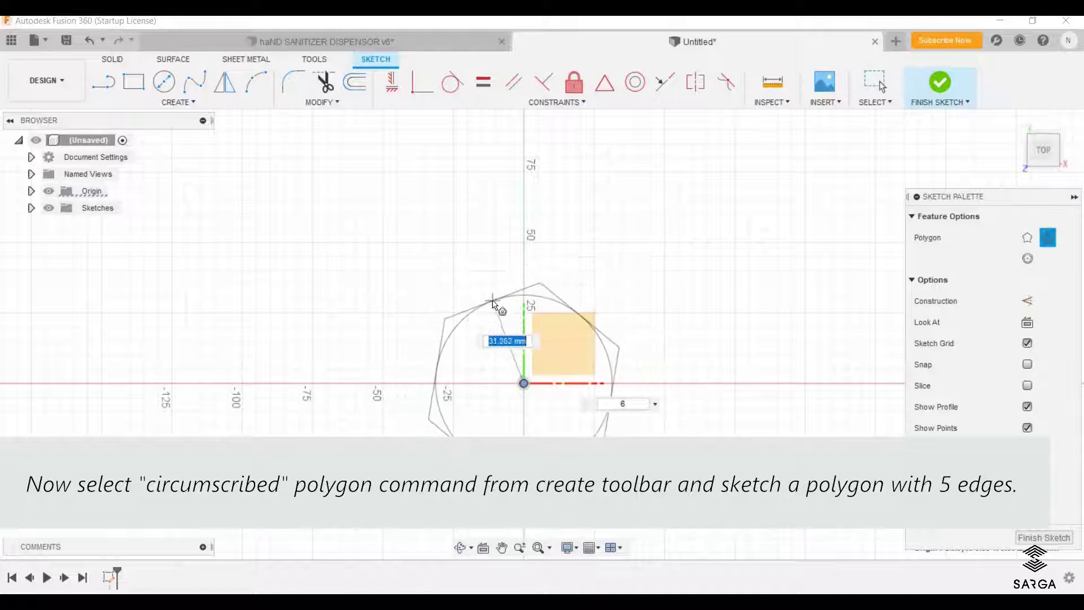
key("Tab")
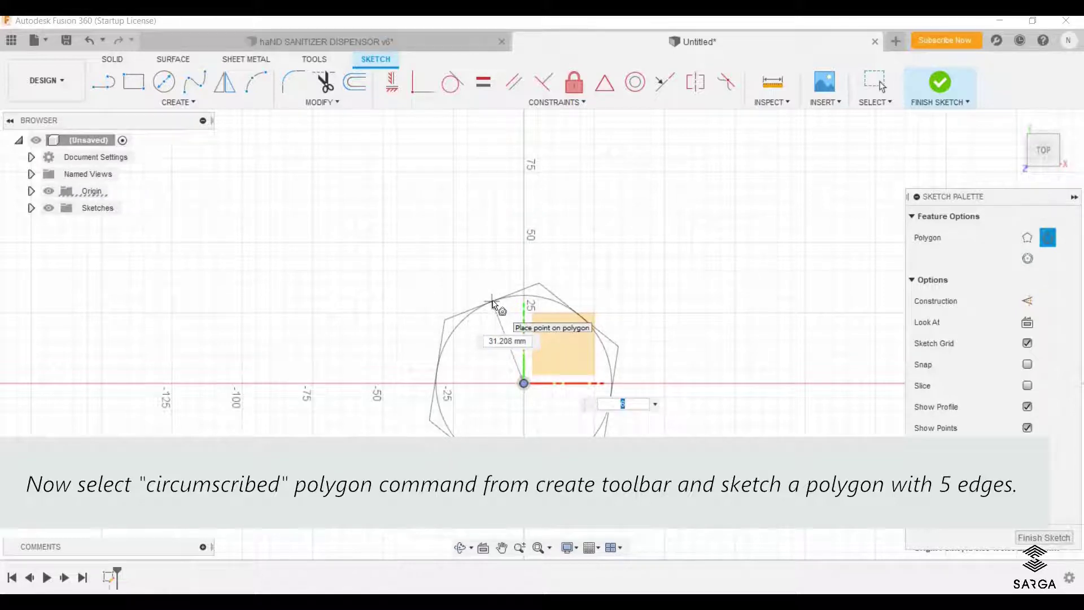
type("5")
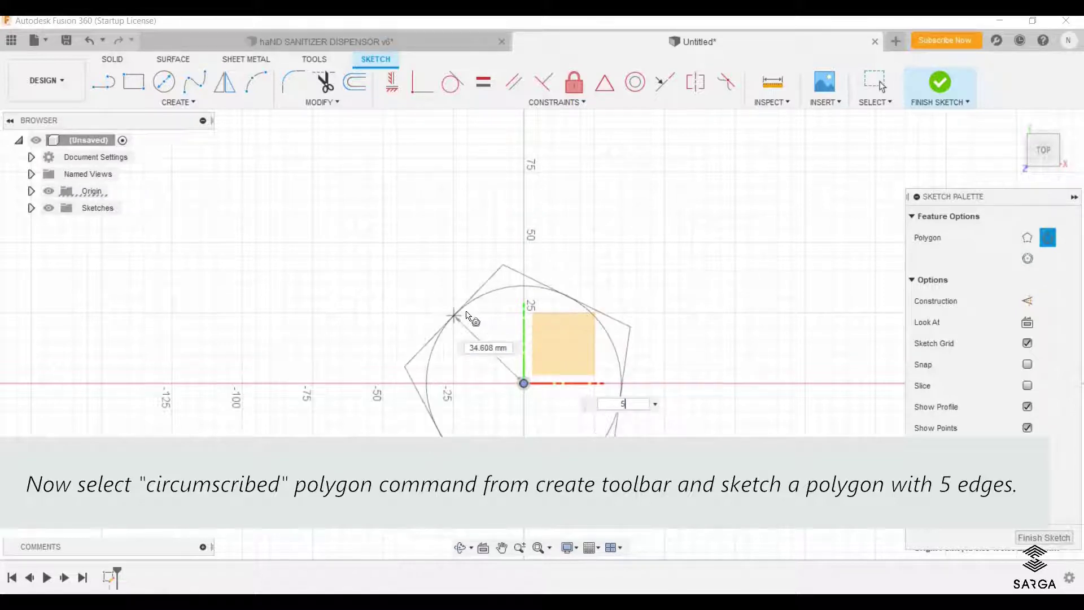
key("Return")
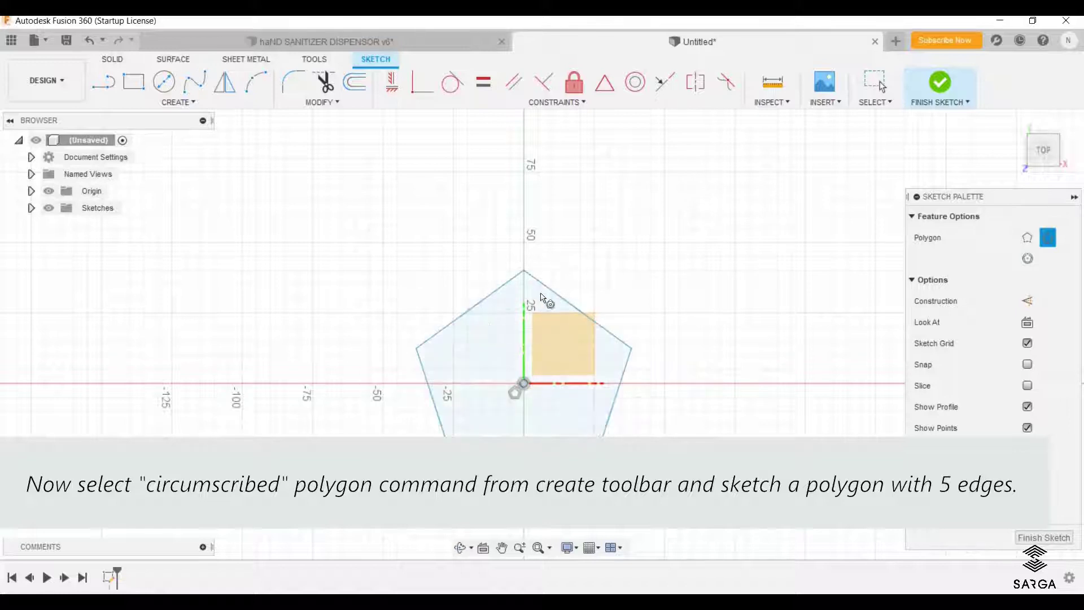
scroll(556, 285, "up", 2)
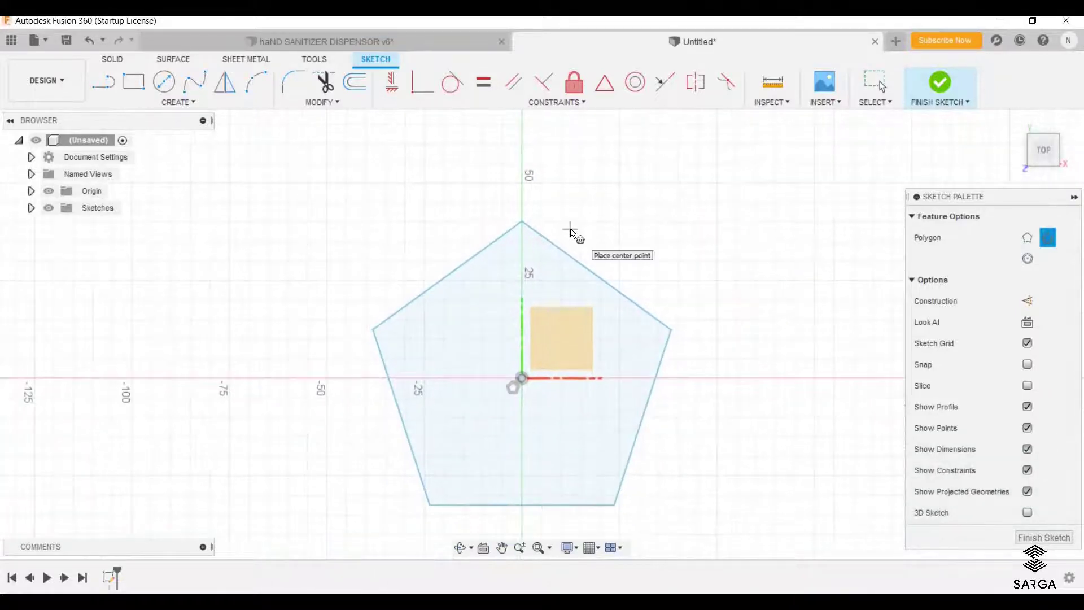
- Constrain the pentagon's bottom edge to be horizontal
key("Escape")
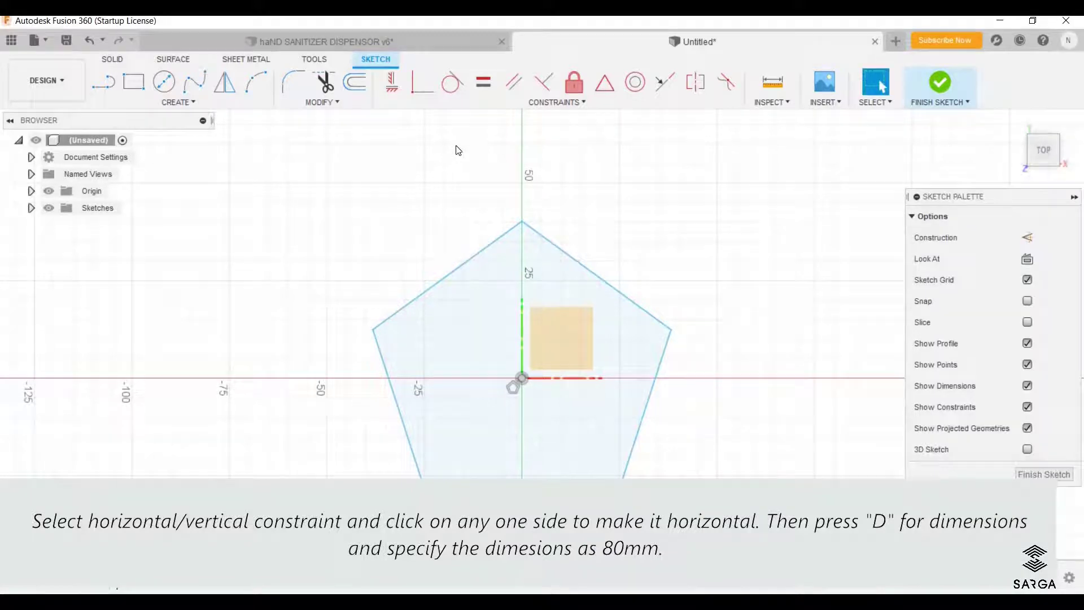
left_click(395, 90)
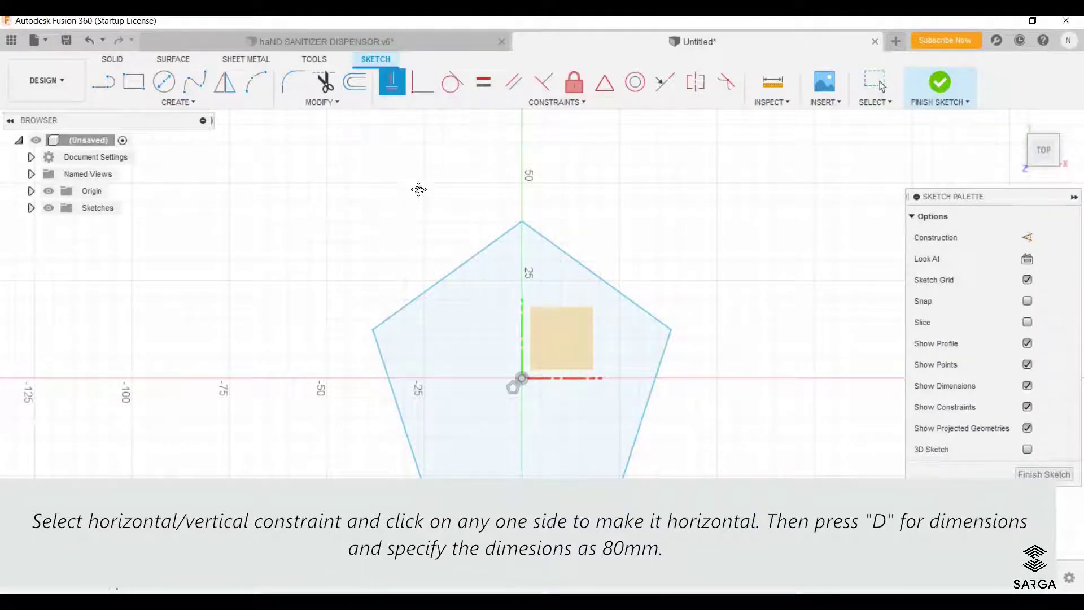
scroll(481, 378, "down", 2)
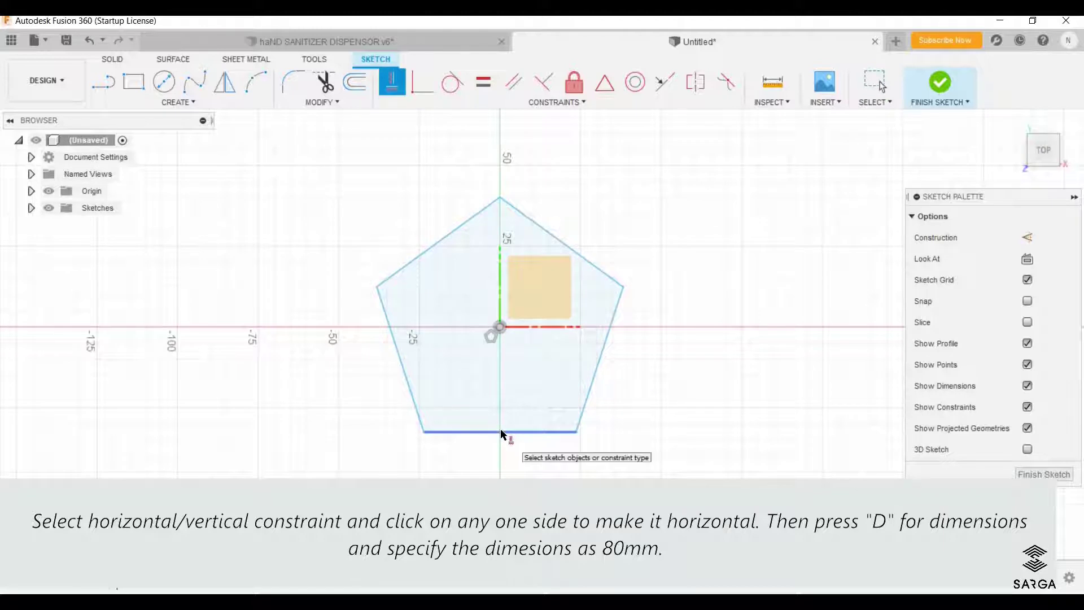
left_click(502, 432)
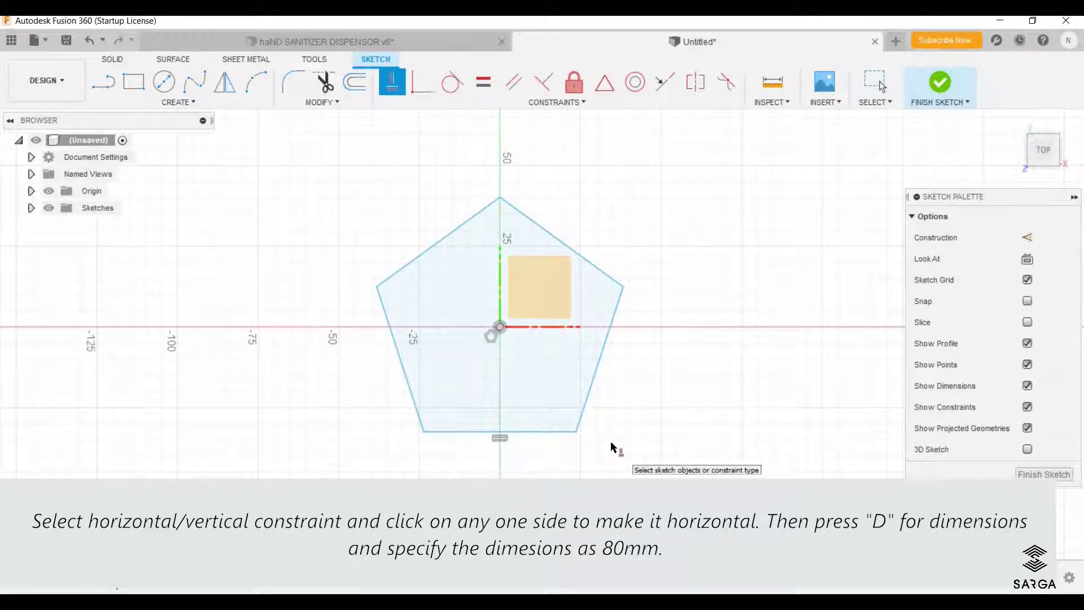
key("Escape")
scroll(426, 205, "up", 1)
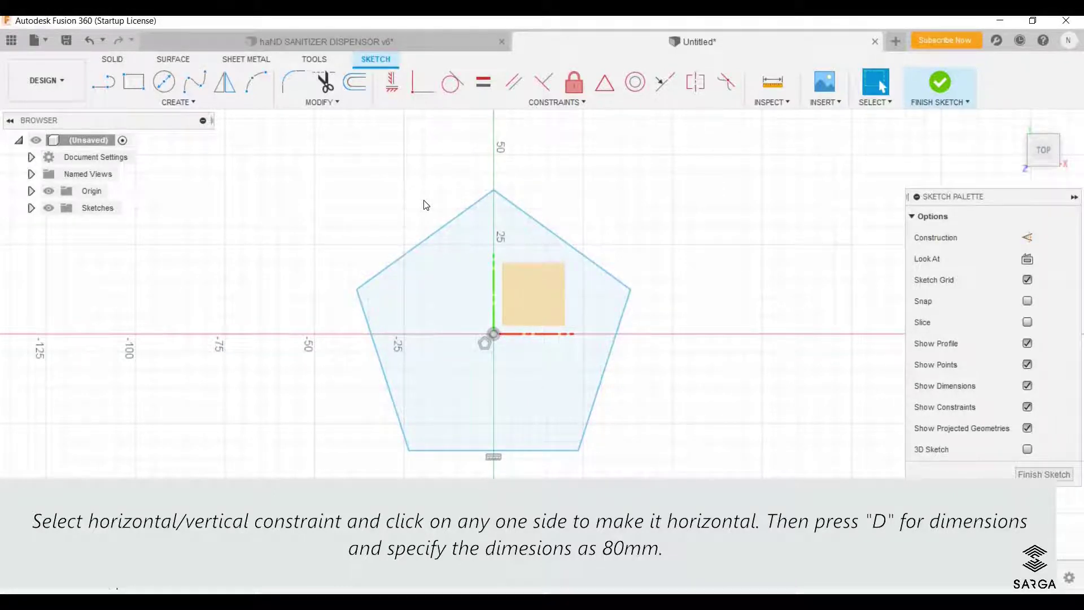
- Dimension the pentagon's height from bottom edge to top vertex at 80 mm
key("d")
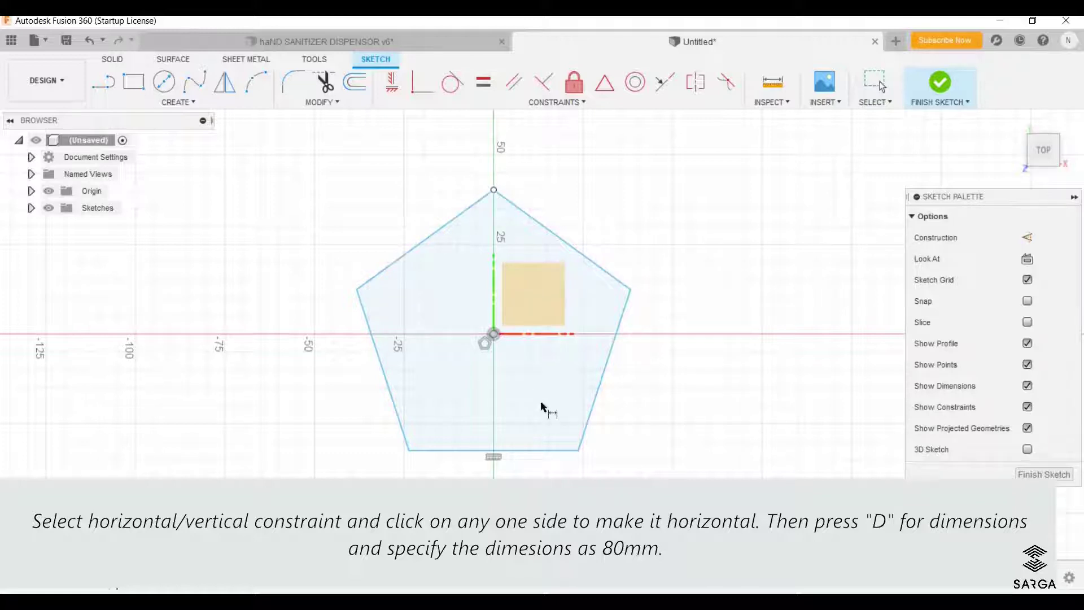
left_click(556, 450)
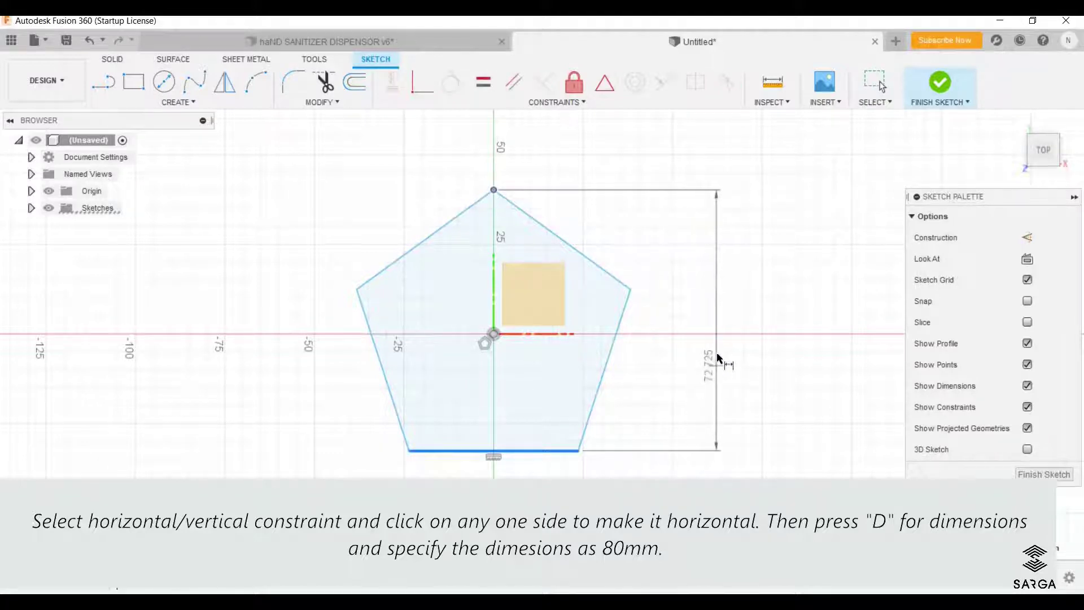
left_click(712, 368)
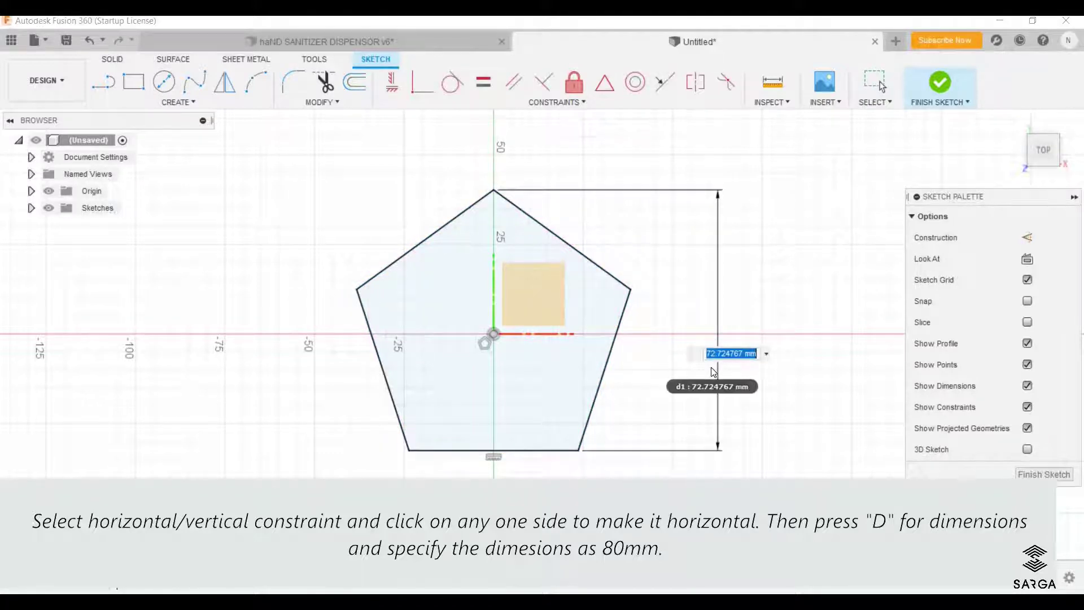
type("80")
key("Return")
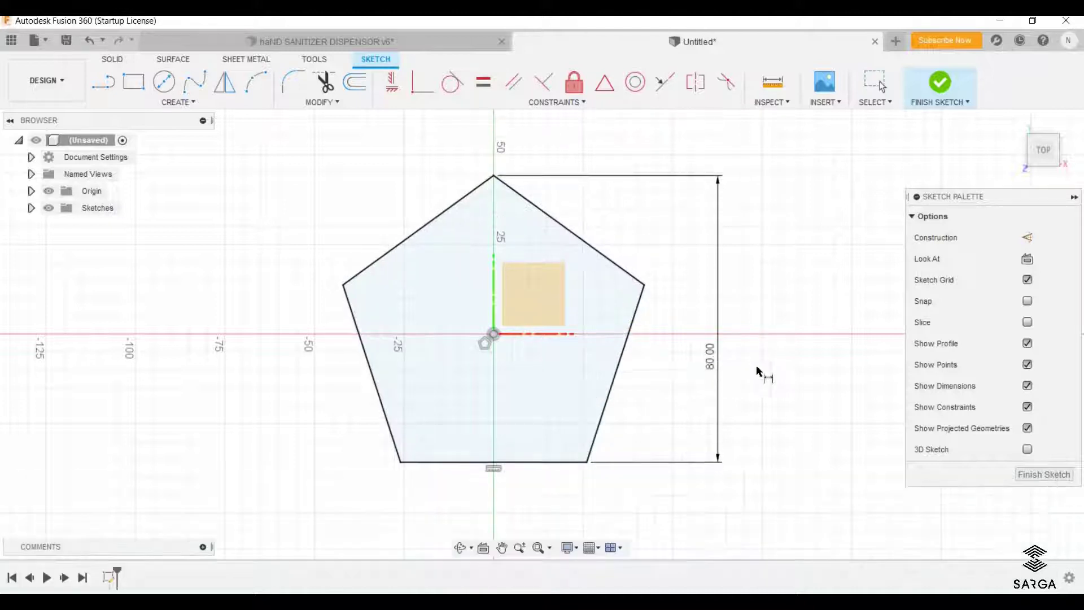
key("Escape")
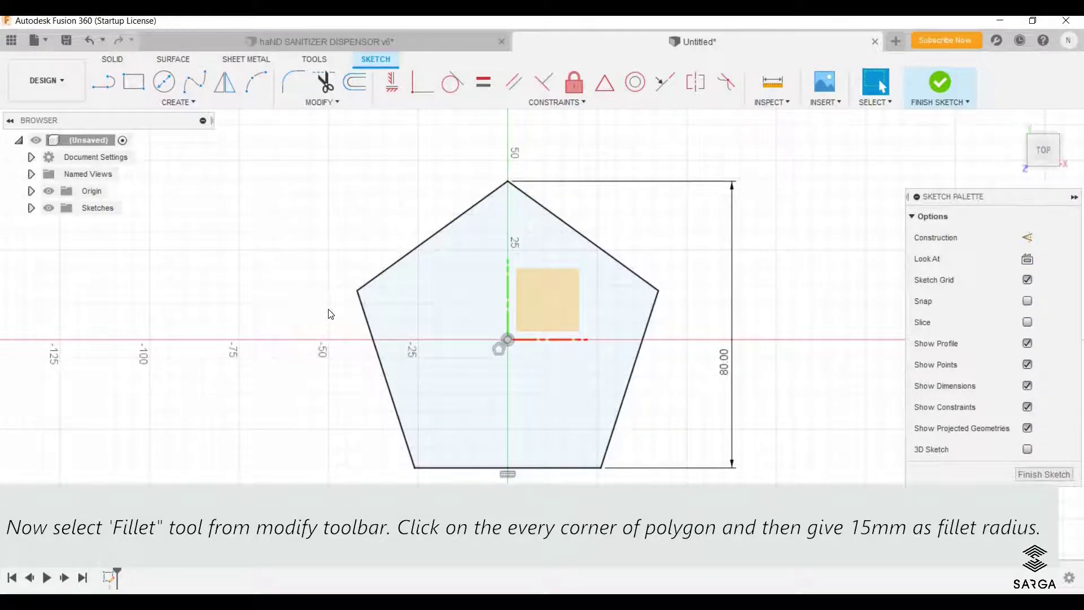
- Fillet the top, left, bottom-left, bottom-right and right pentagon corners at 15 mm radius
left_click(293, 83)
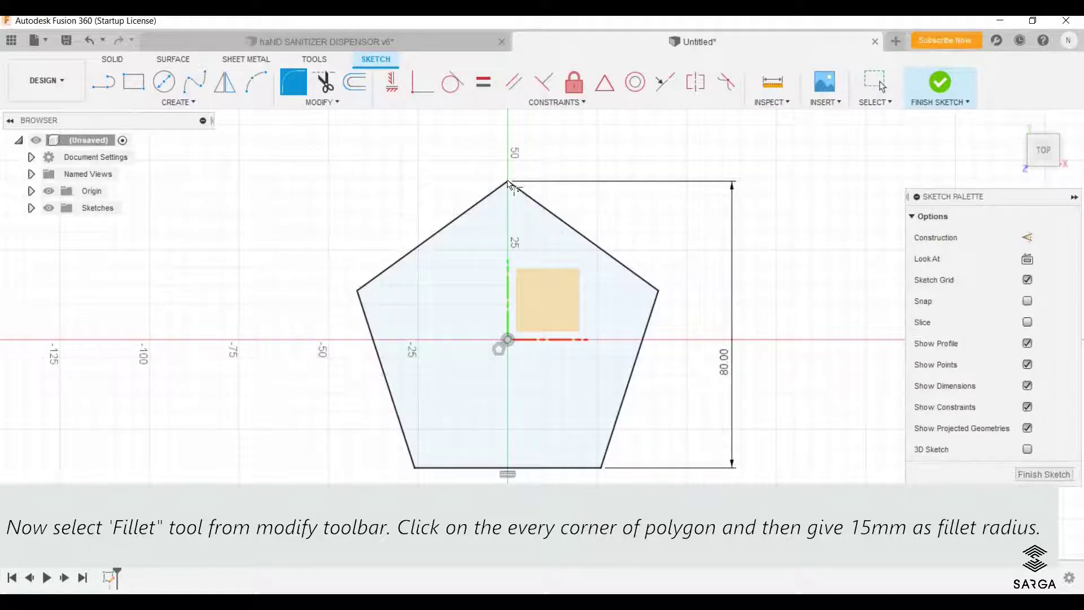
left_click(508, 188)
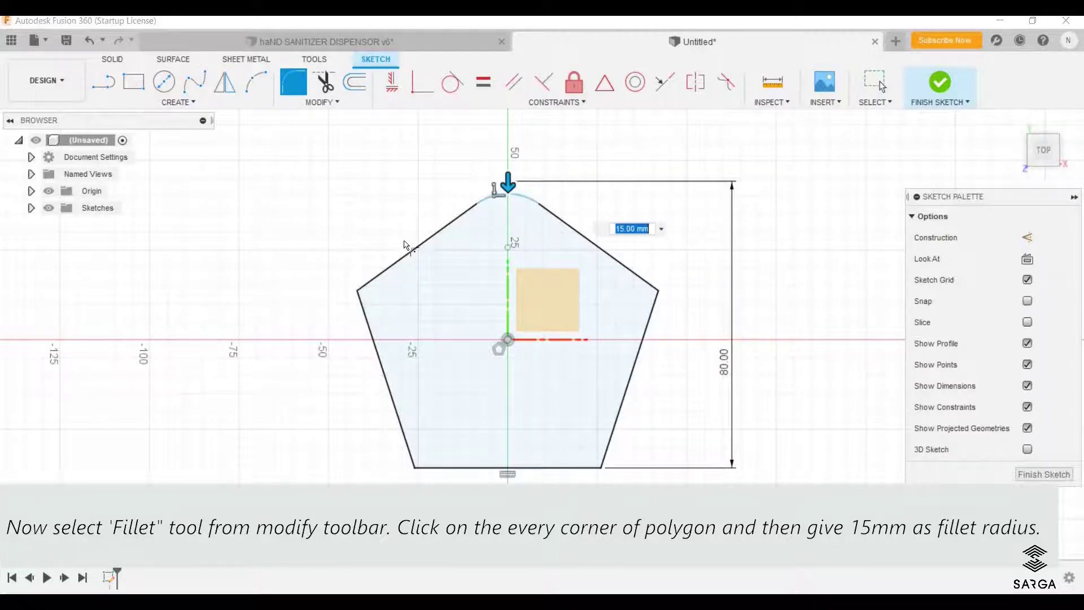
left_click(360, 291)
left_click(414, 466)
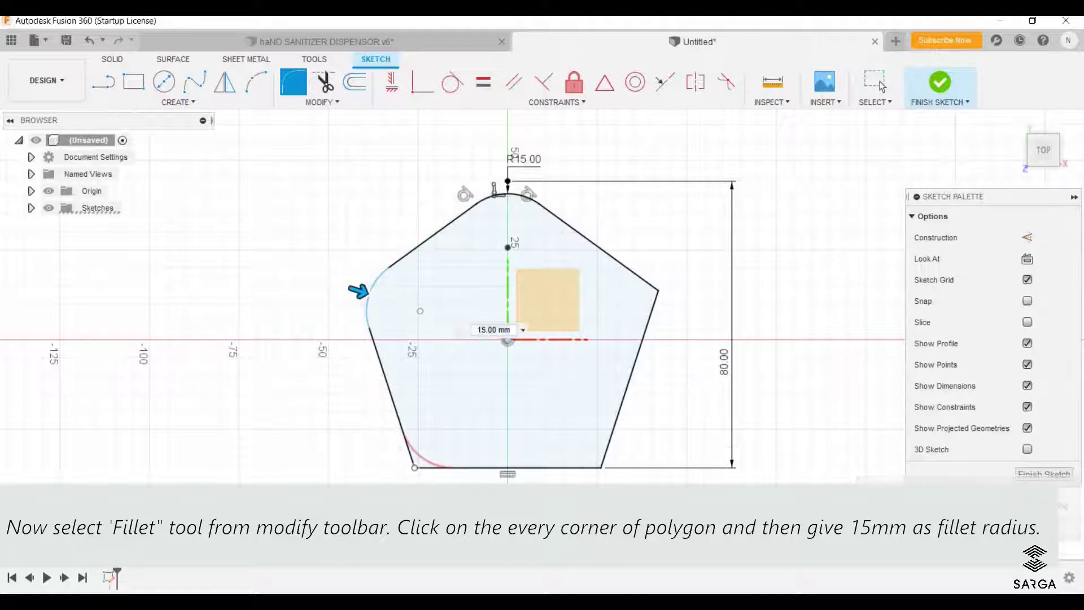
left_click(600, 469)
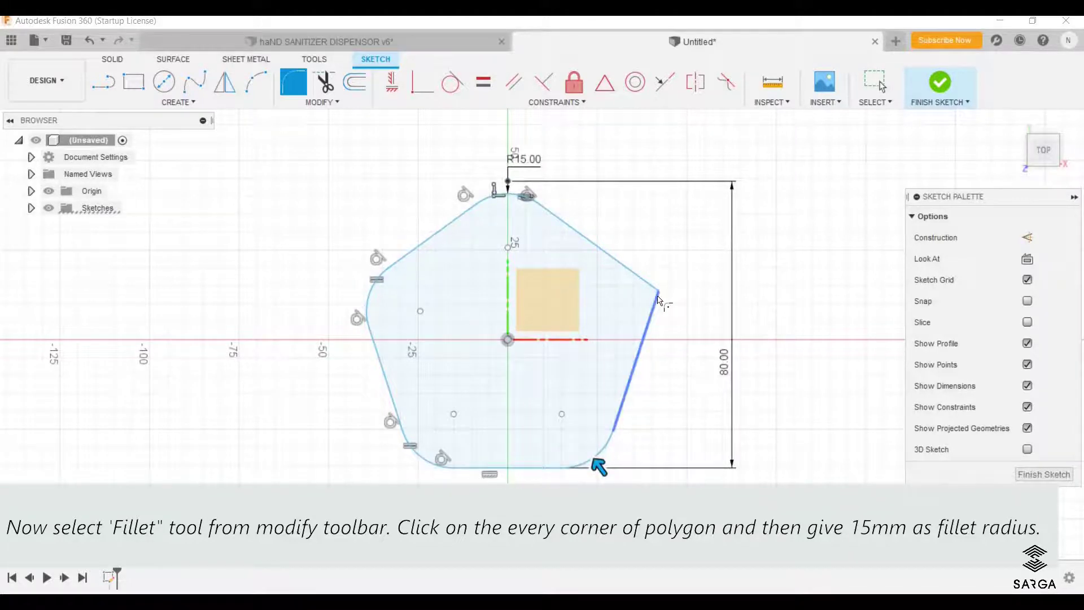
left_click(659, 297)
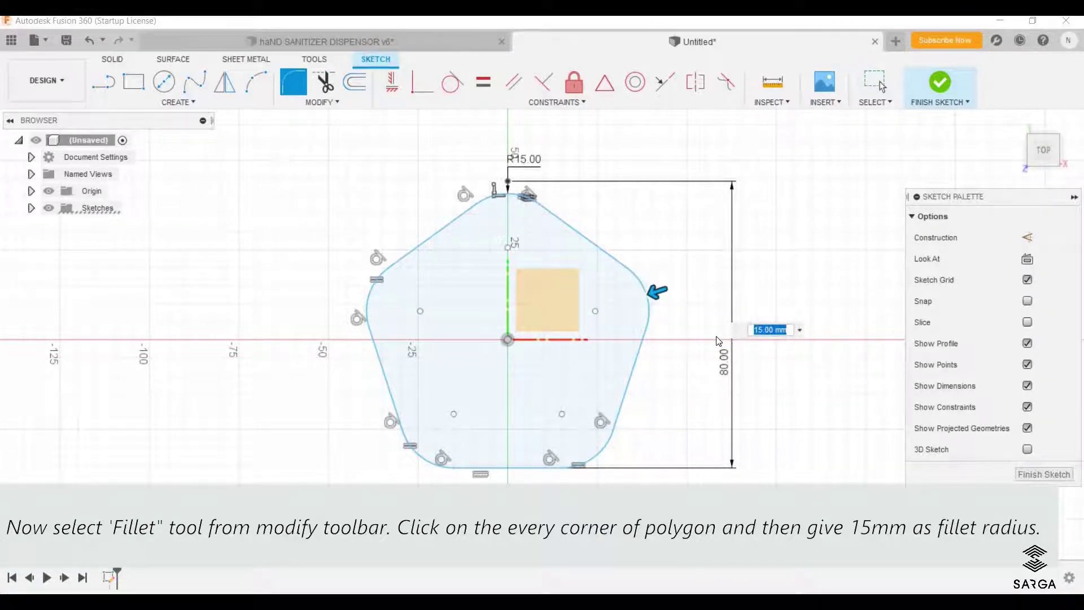
key("Return")
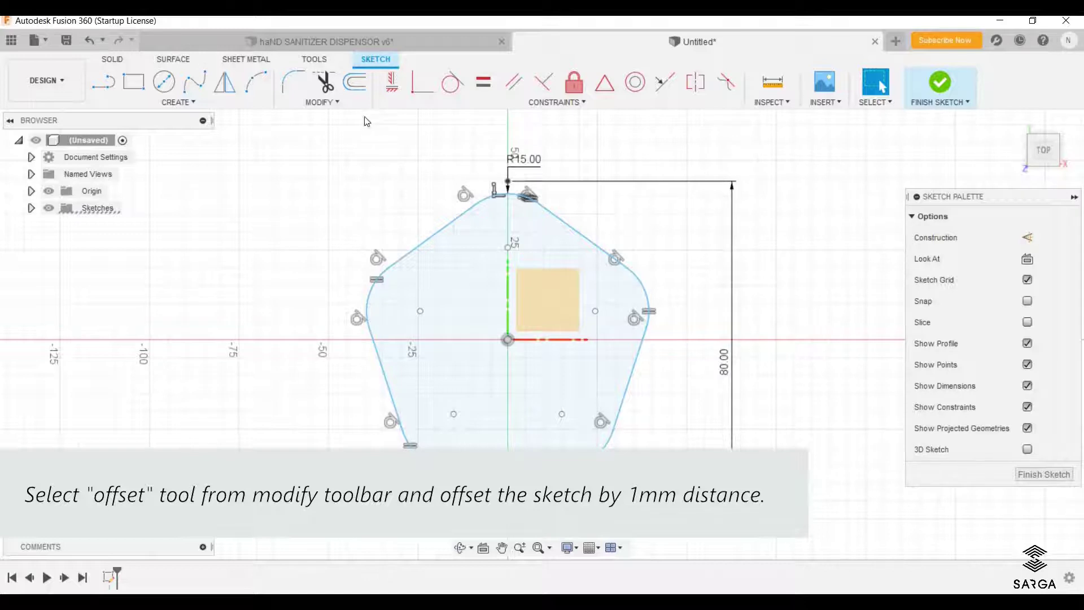
- Offset the rounded pentagon outline by 1 mm to form a second profile
left_click(356, 90)
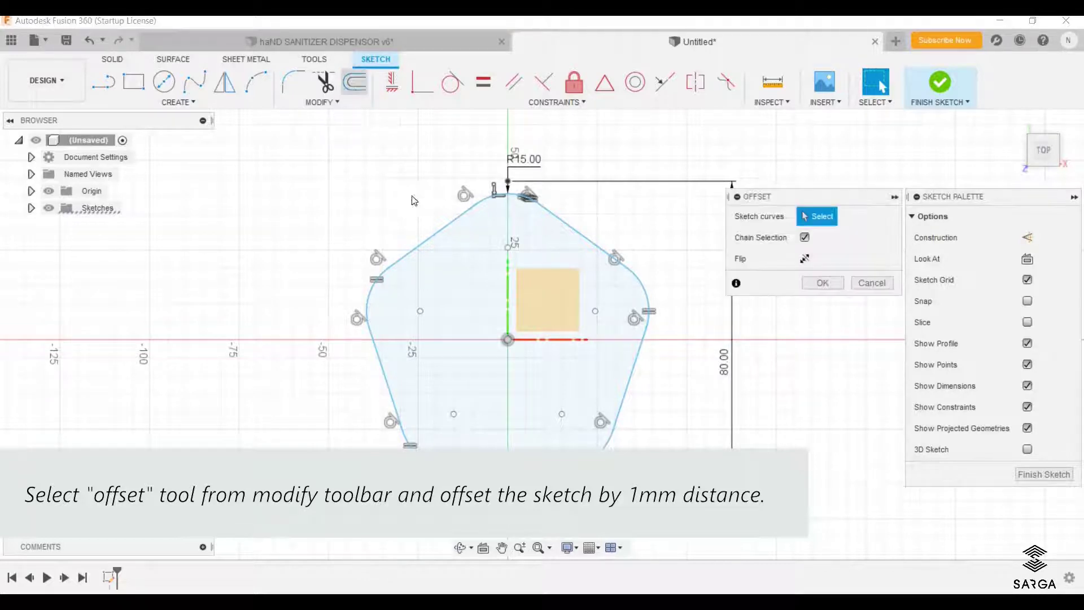
left_click(441, 236)
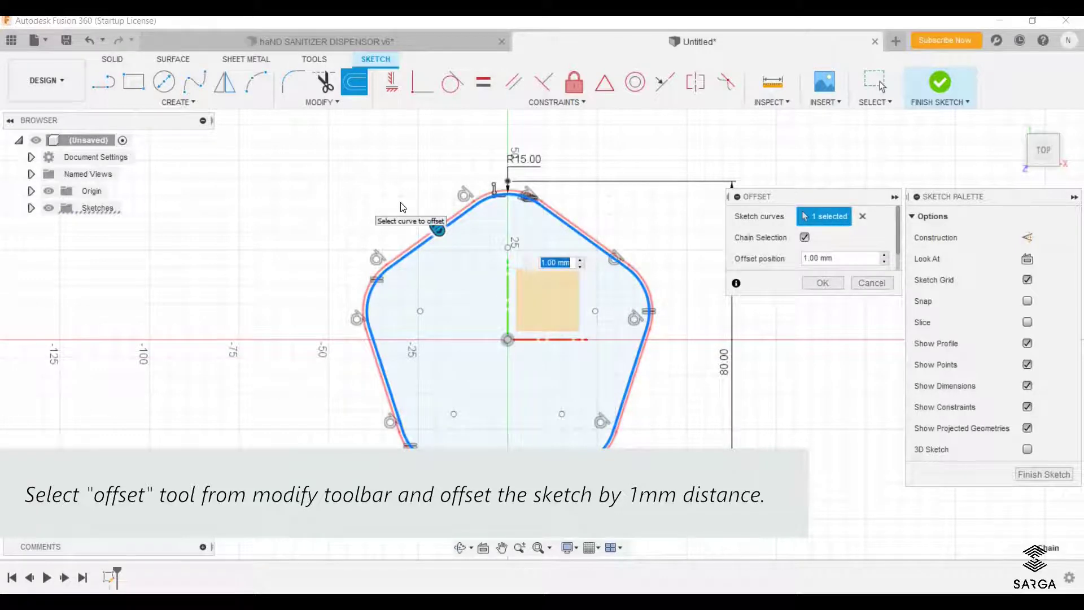
left_click(816, 283)
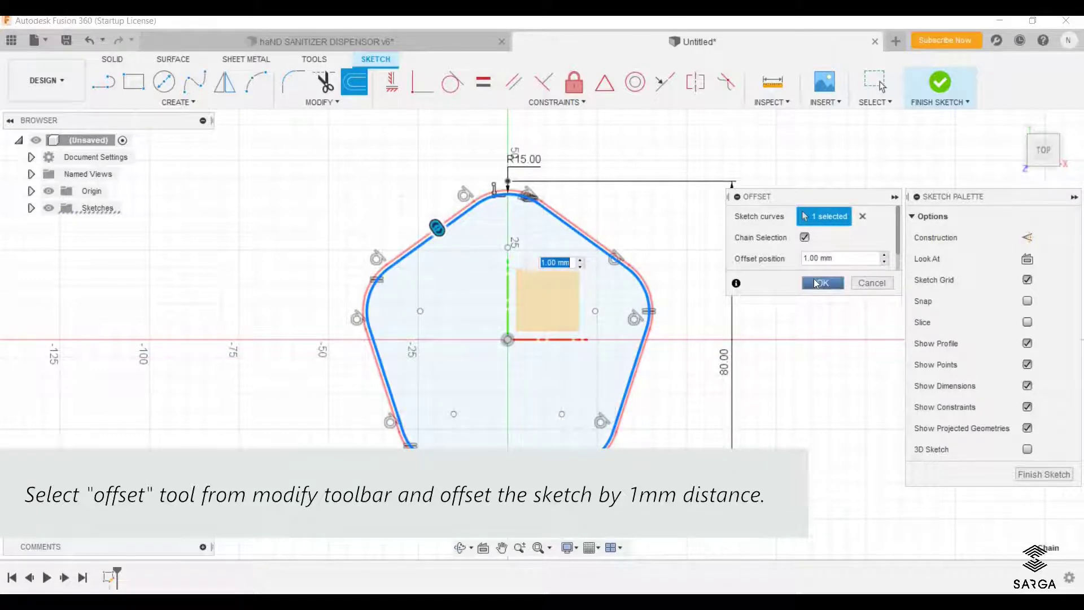
left_click(816, 282)
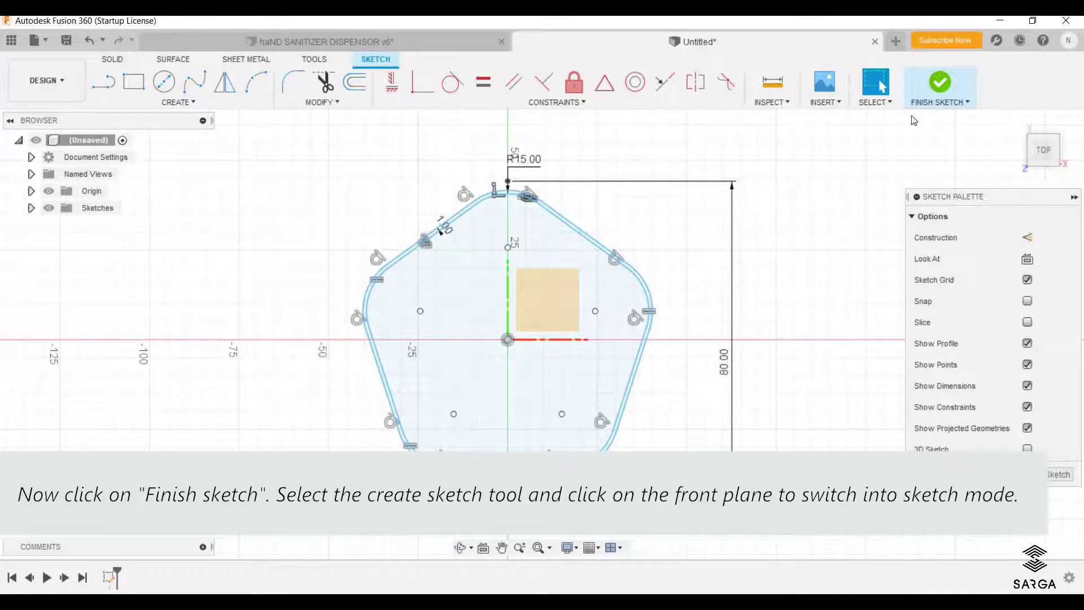
- Finish the pentagon sketch and start a new sketch on the front plane
left_click(940, 84)
middle_click_drag(342, 313, 322, 250, "shift")
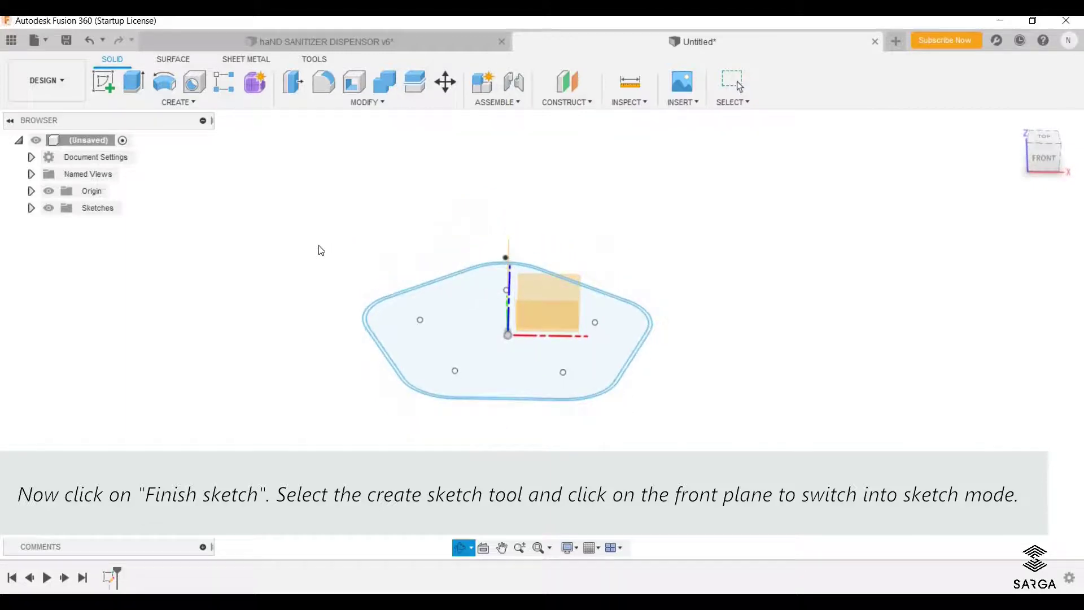
left_click(103, 80)
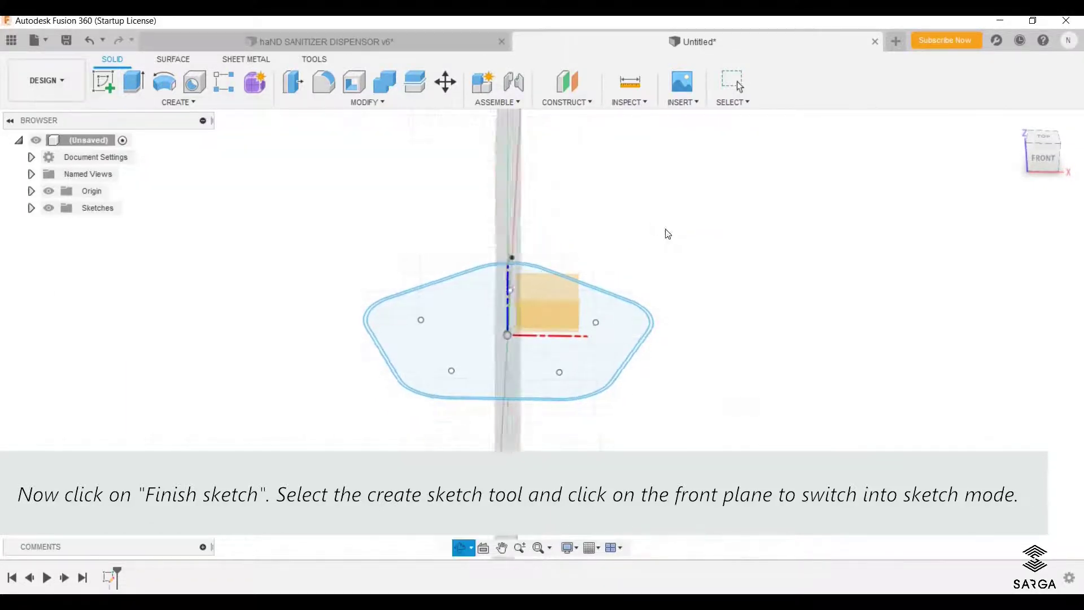
left_click(521, 287)
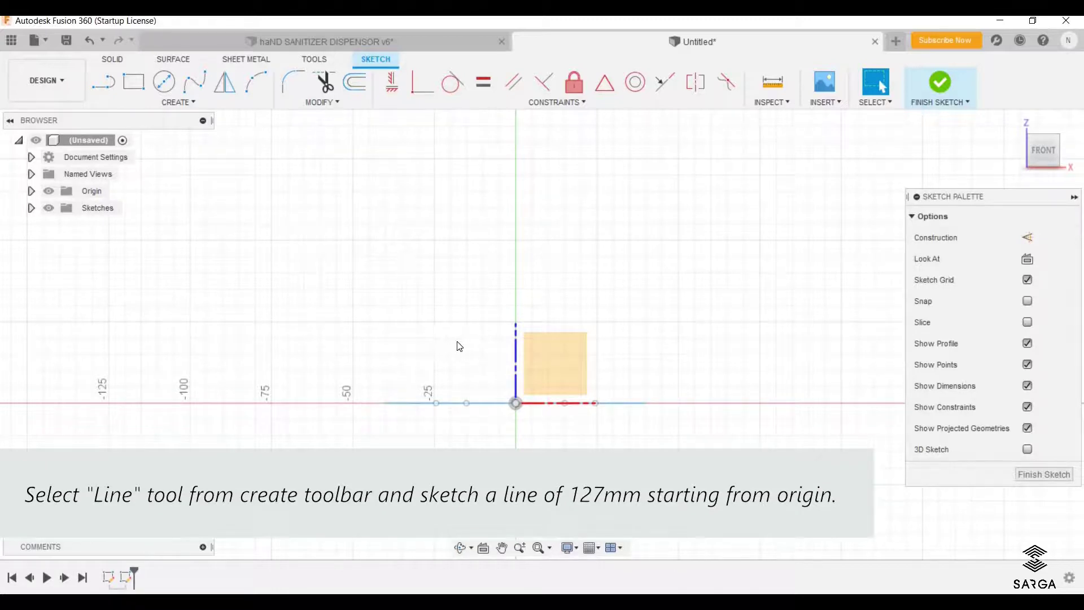
- Draw a 127 mm vertical line up from the origin and finish the sketch
left_click(97, 84)
left_click(516, 403)
scroll(520, 232, "up", 2)
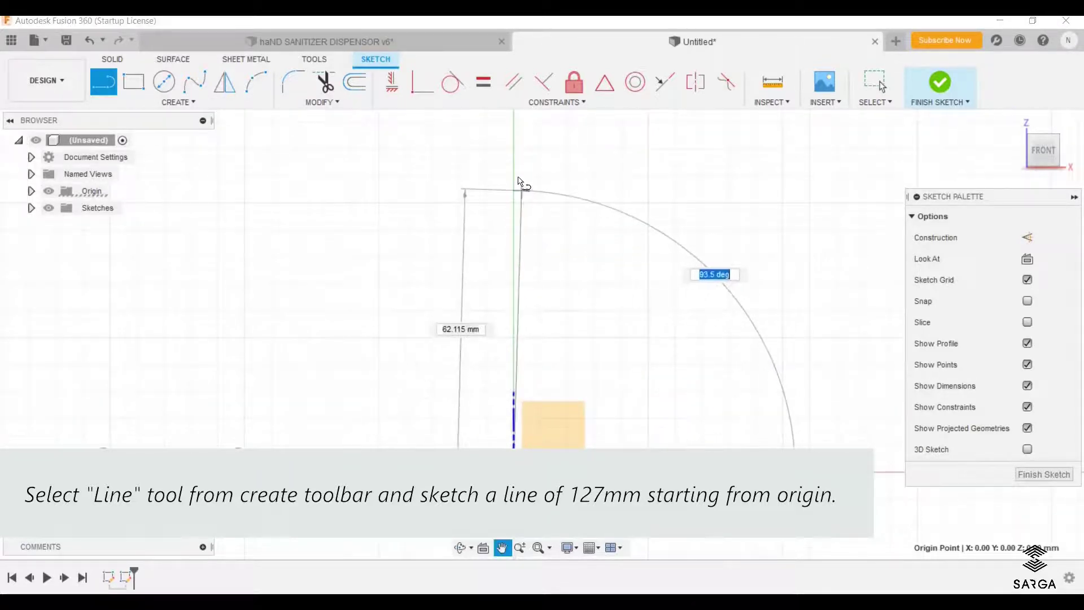
type("127")
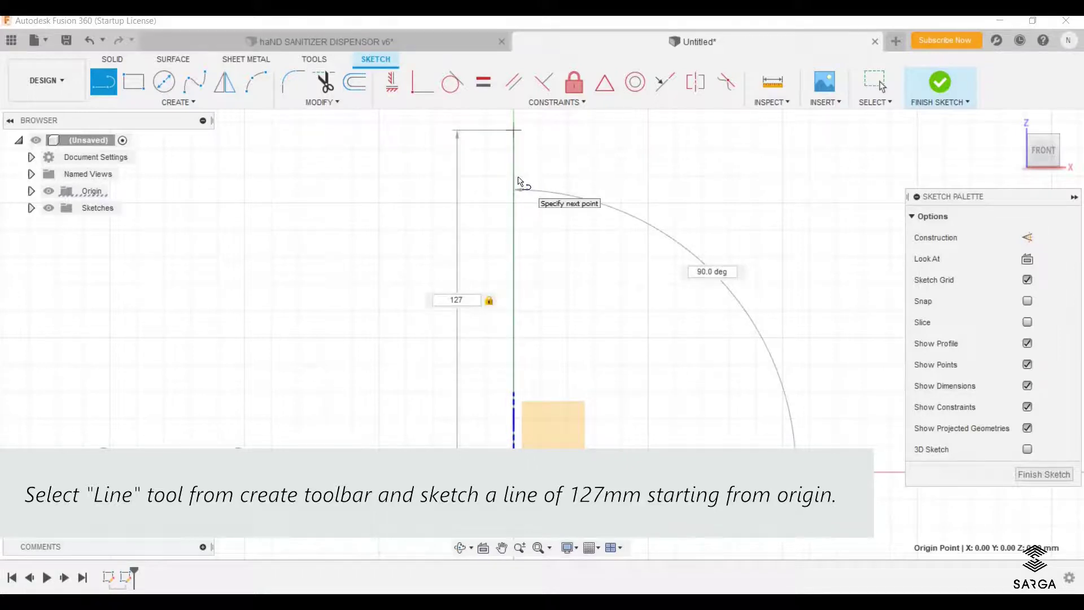
key("Return")
key("Escape")
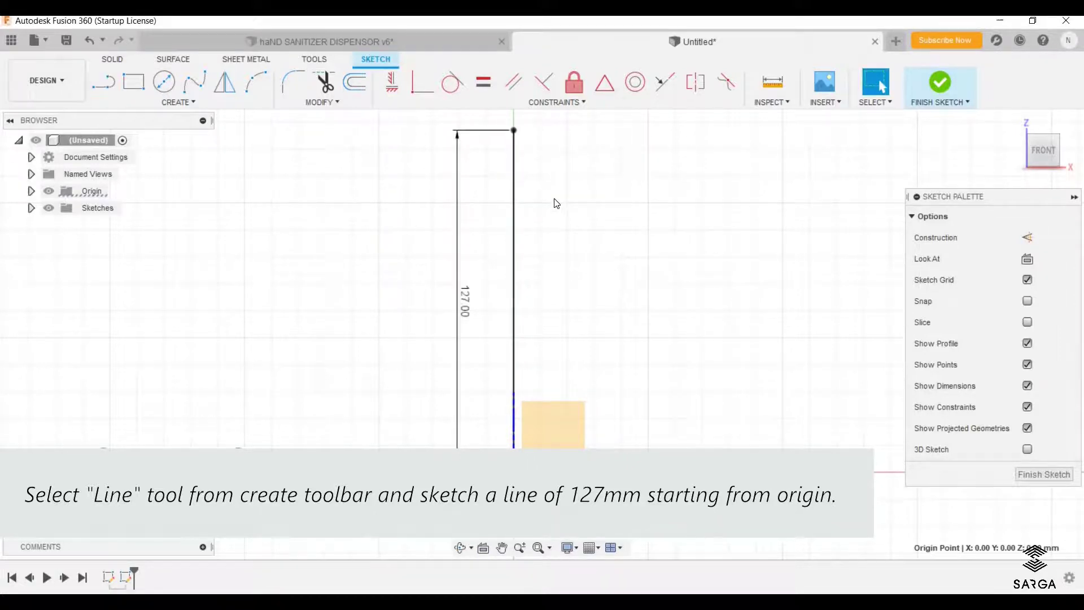
scroll(547, 237, "down", 1)
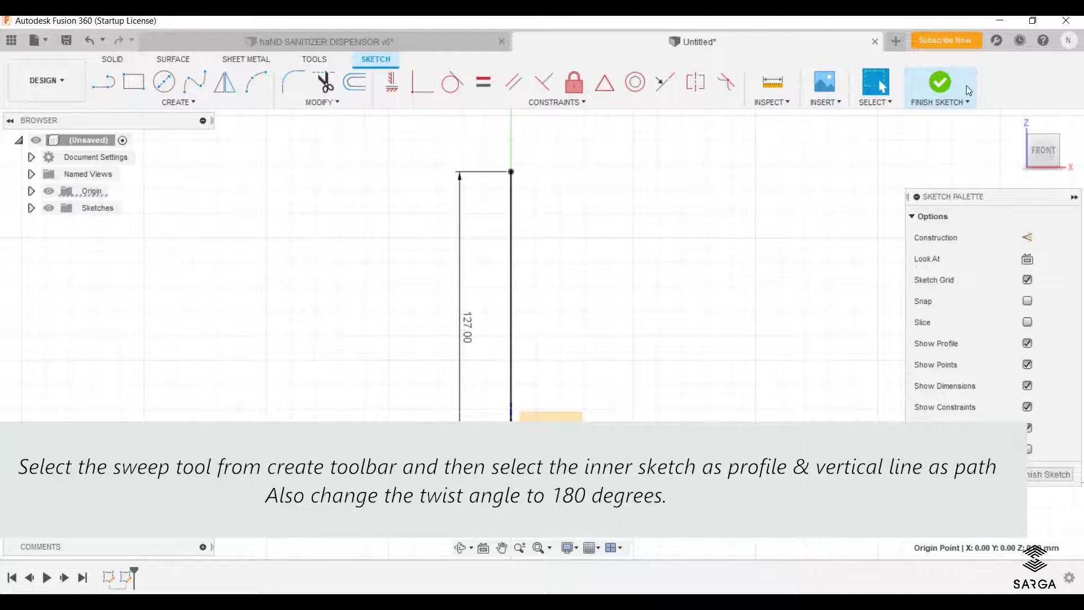
left_click(950, 83)
middle_click_drag(593, 259, 590, 298, "shift")
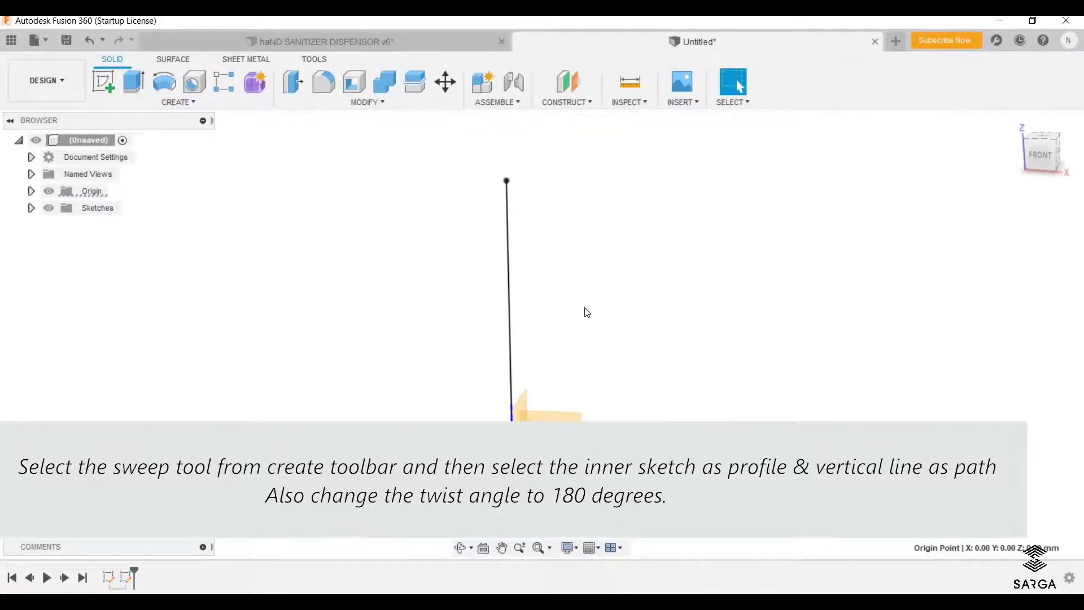
- Set up a sweep with the inner outline as profile and the vertical line as path
left_click(178, 102)
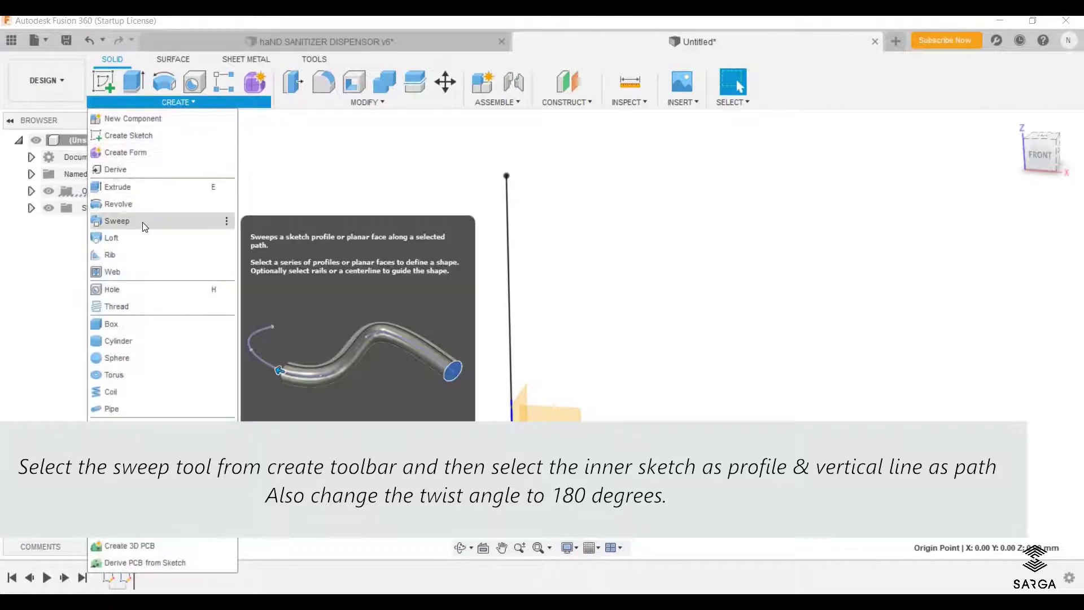
left_click(142, 222)
mouse_move(469, 375)
middle_mouse_down()
mouse_move(468, 291)
mouse_move(465, 302)
middle_mouse_up()
scroll(370, 368, "up", 5)
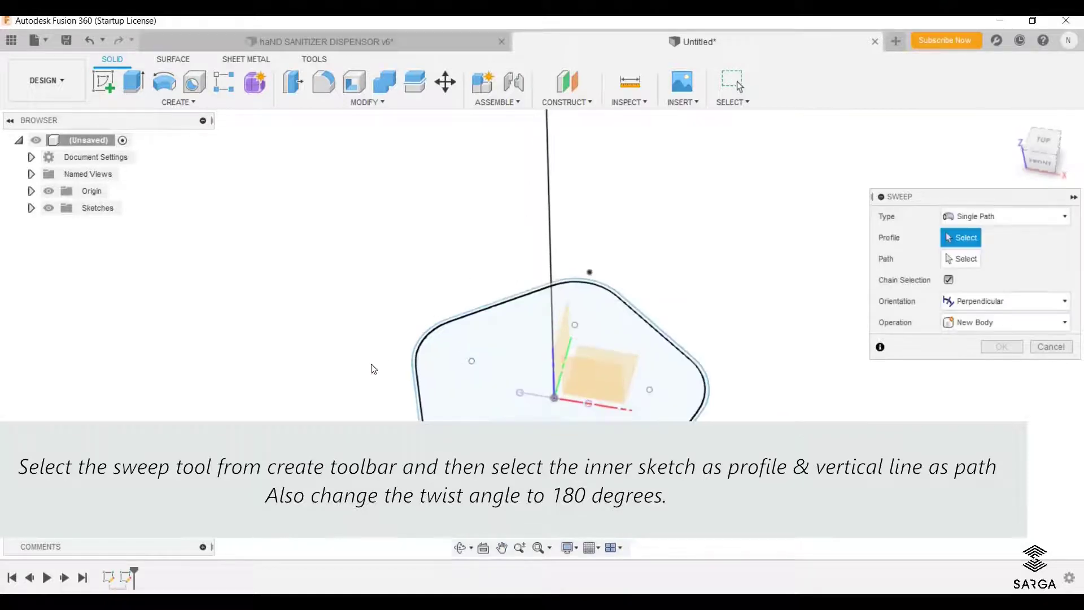
scroll(369, 331, "up", 2)
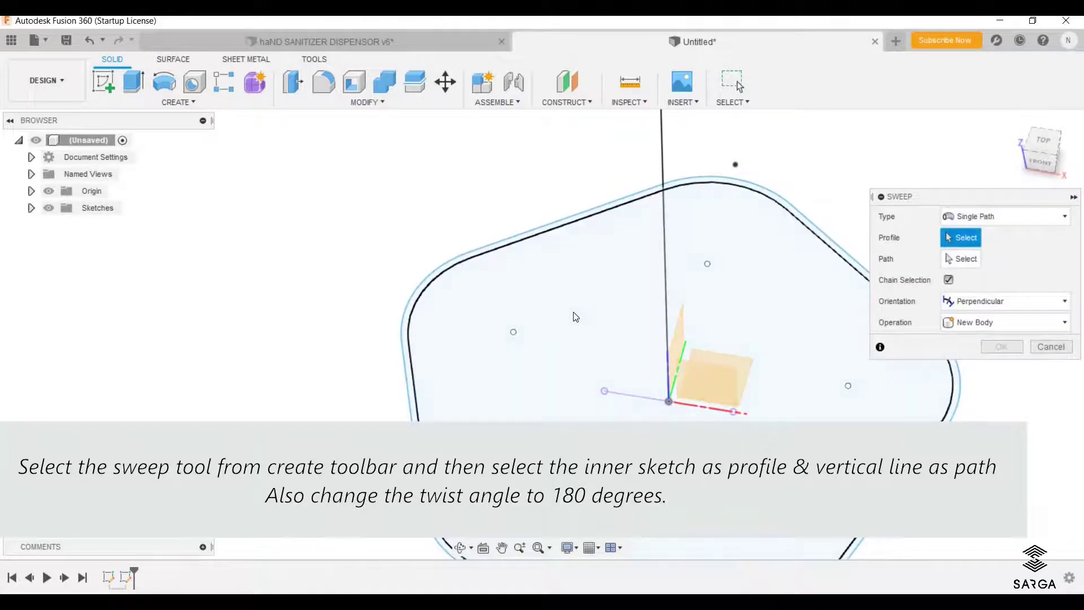
left_click(382, 302)
scroll(382, 301, "down", 3)
middle_click_drag(621, 214, 625, 339)
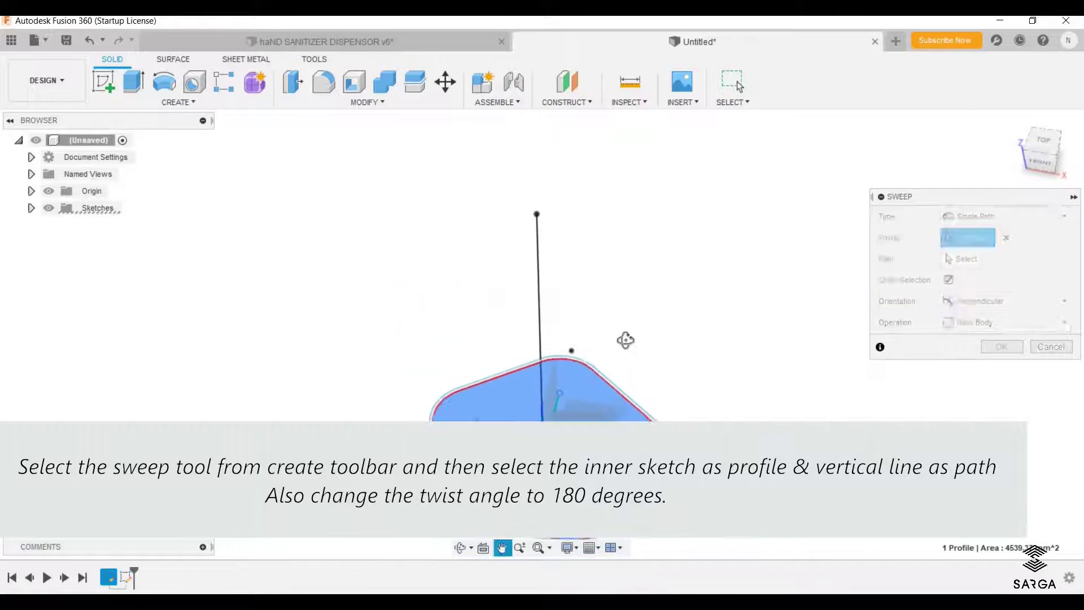
middle_click_drag(657, 302, 705, 294, "shift")
left_click(961, 259)
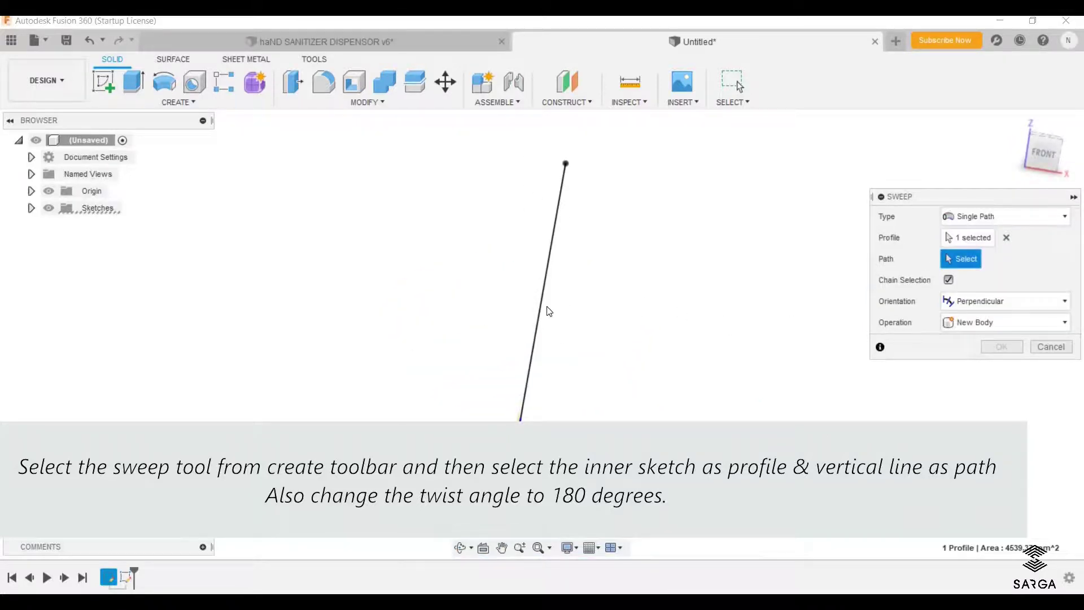
left_click(544, 292)
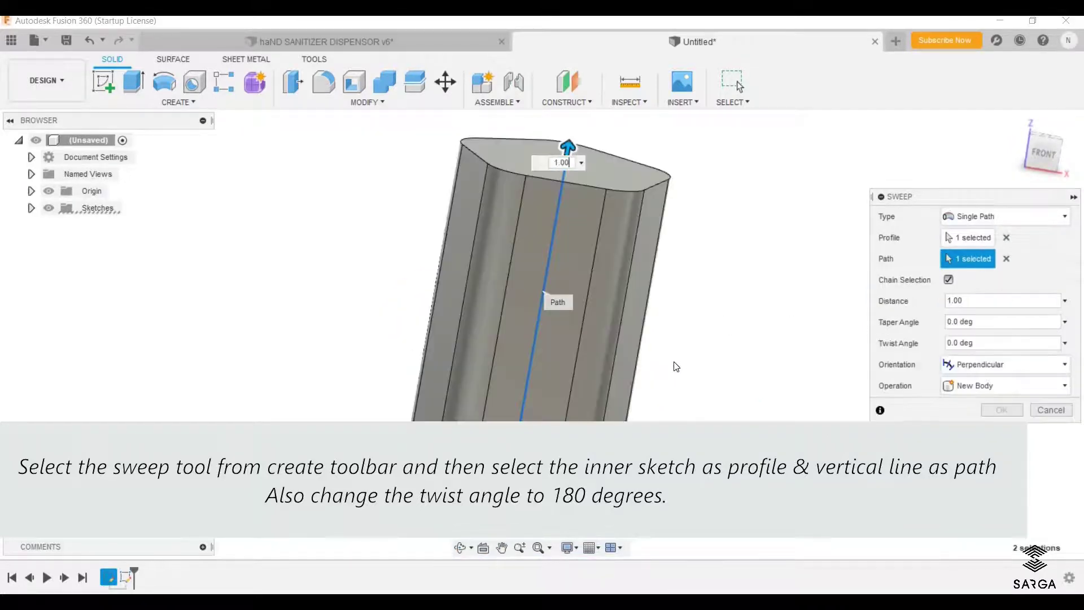
- Give the sweep a 180° twist angle and create the body
middle_click_drag(672, 380, 795, 378, "shift")
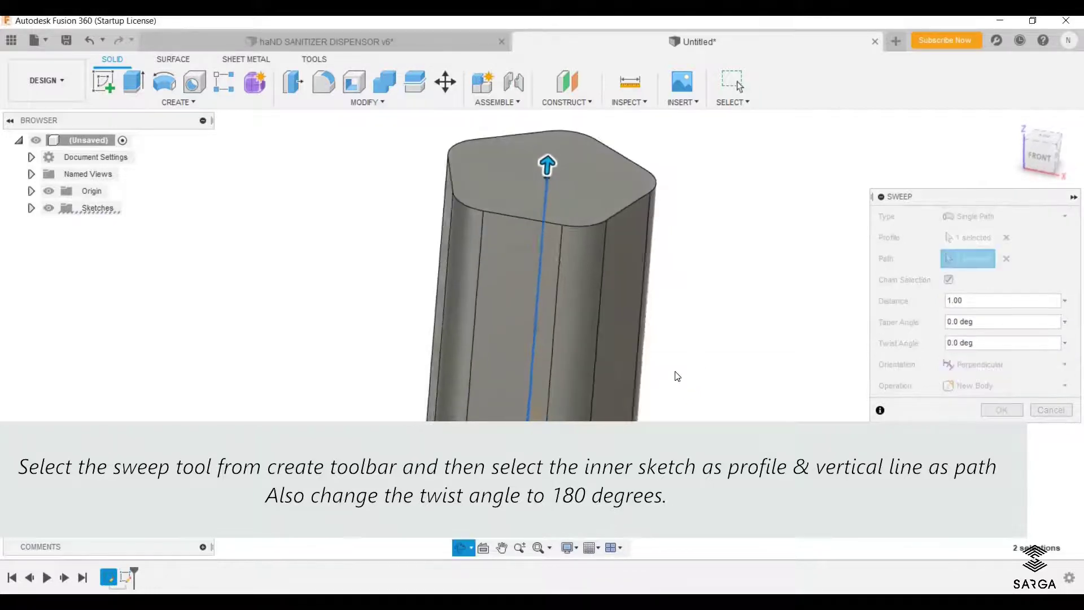
left_click(944, 343)
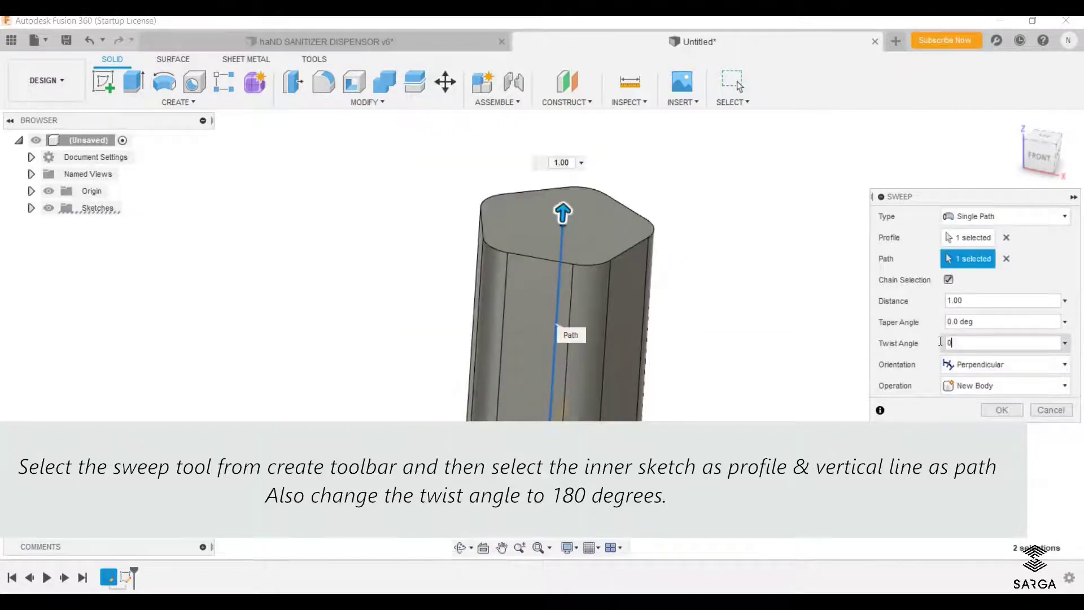
type("18")
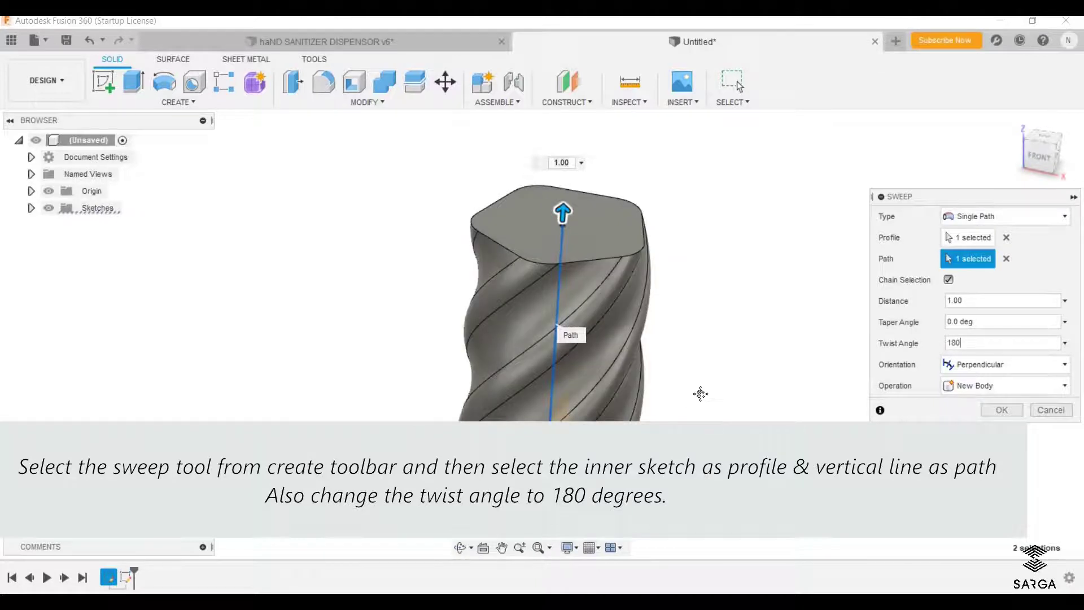
key("Return")
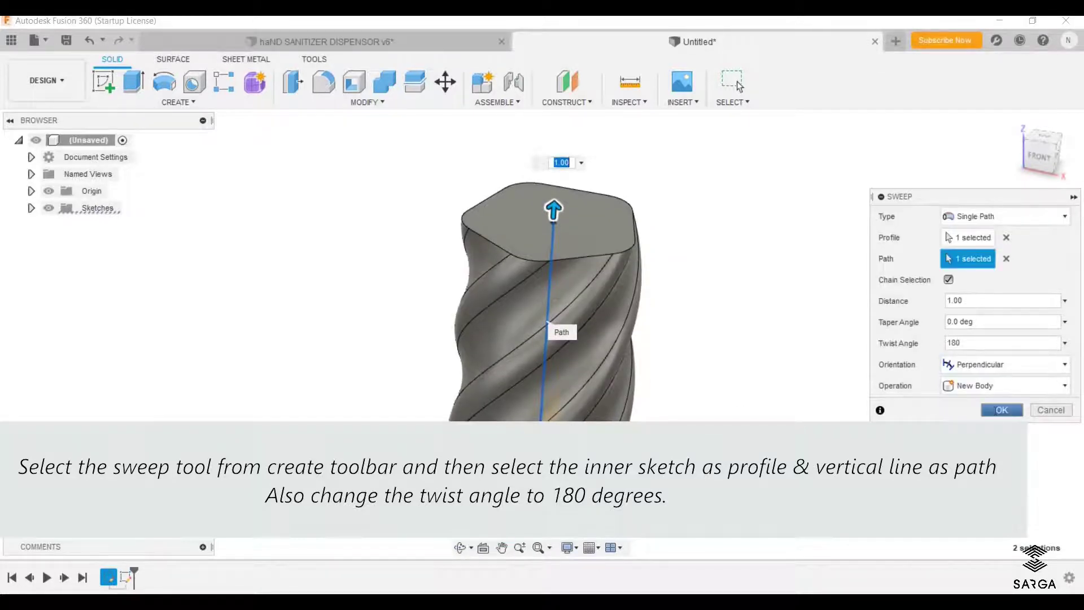
left_click(1000, 410)
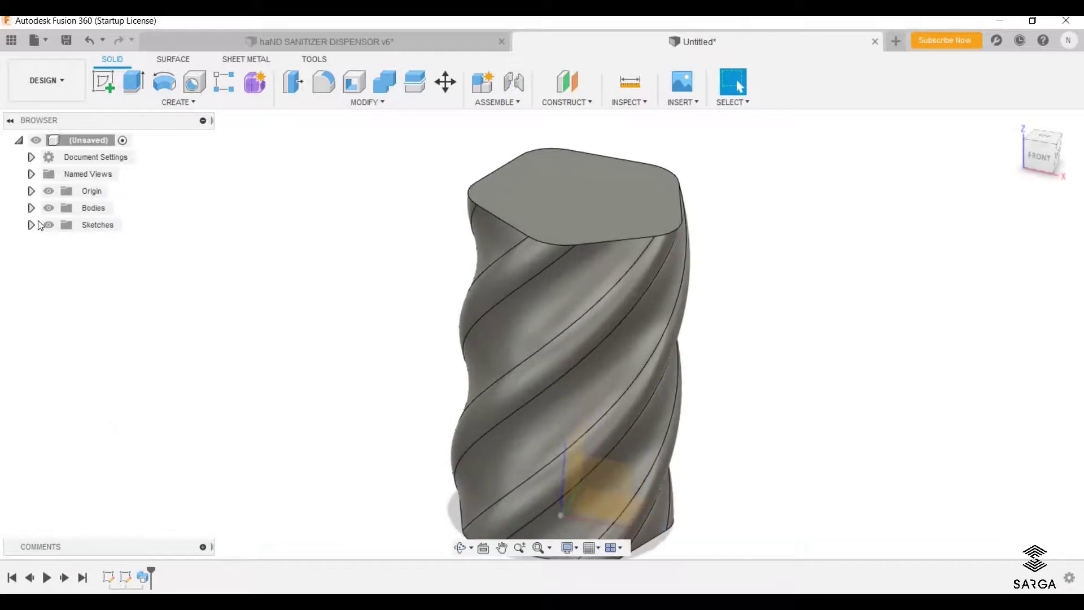
- Rename Body1 to 'Innerbody' and make Sketch2 with the vertical line visible
left_click(31, 208)
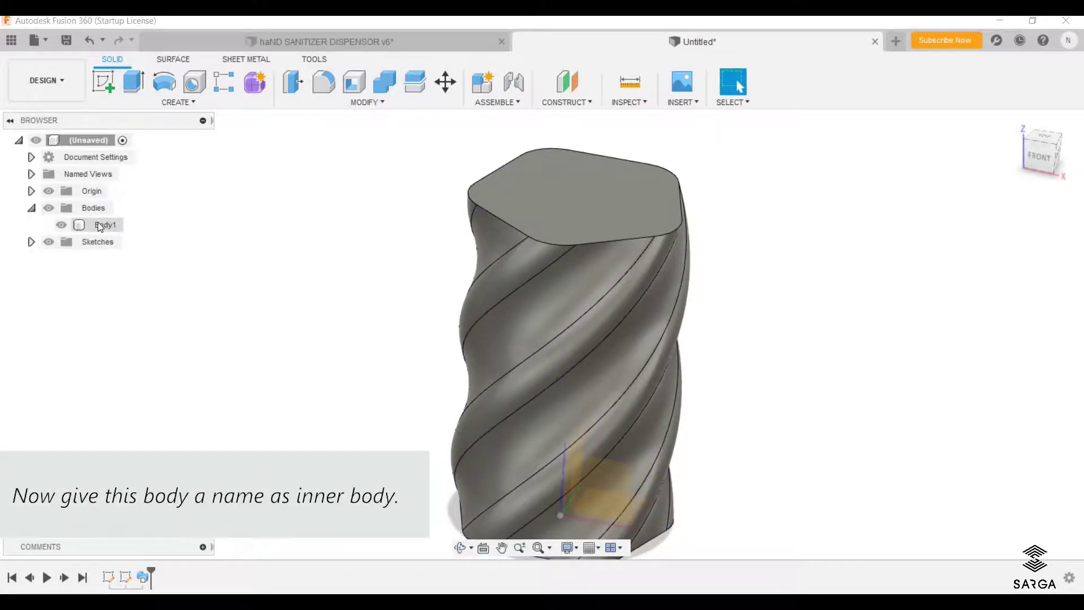
left_click(97, 225)
left_click(97, 225)
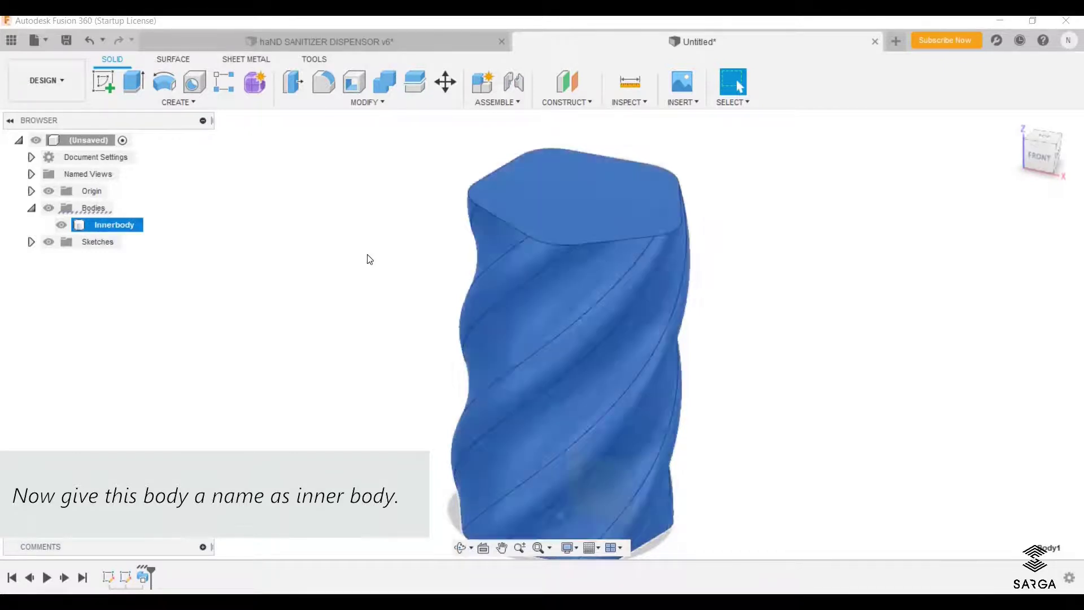
left_click(339, 255)
scroll(333, 249, "down", 1)
key("Escape")
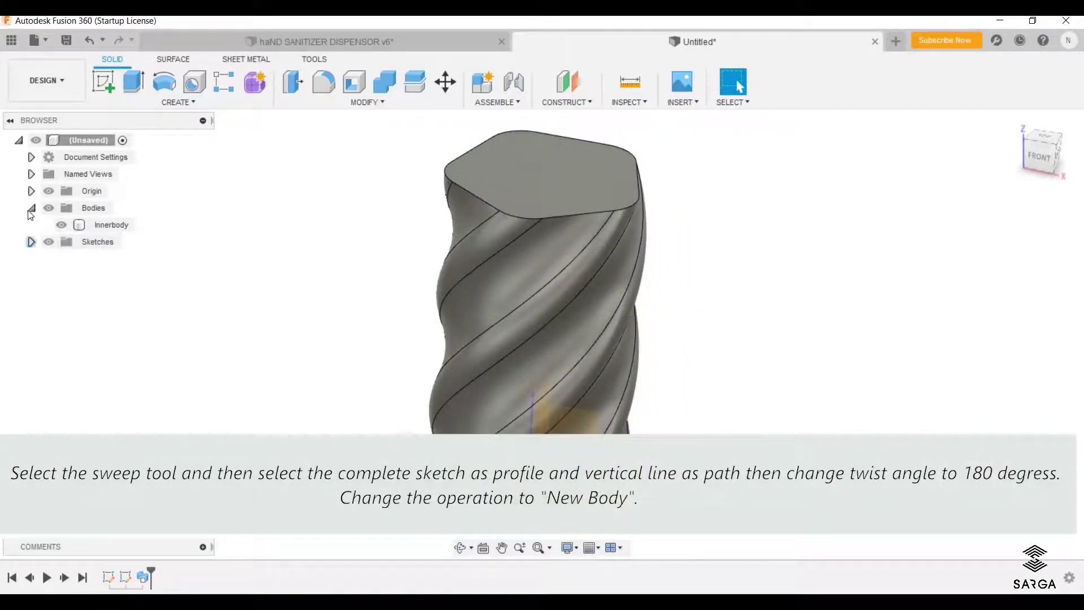
left_click(32, 208)
left_click(61, 258)
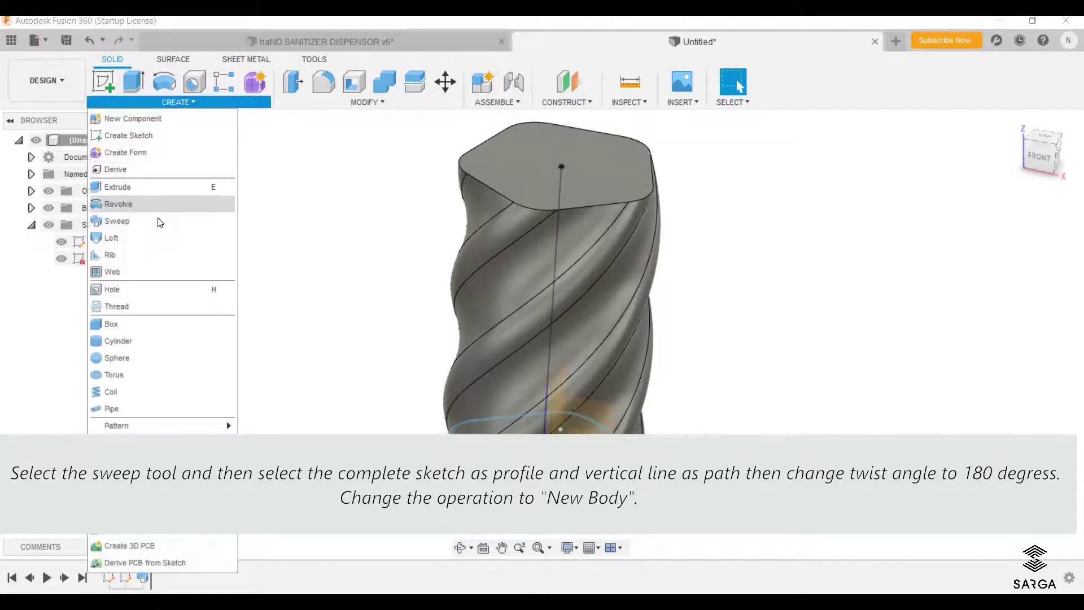
- Set up a sweep of both Sketch1 profiles along the vertical line path
left_click(160, 219)
scroll(452, 384, "up", 3)
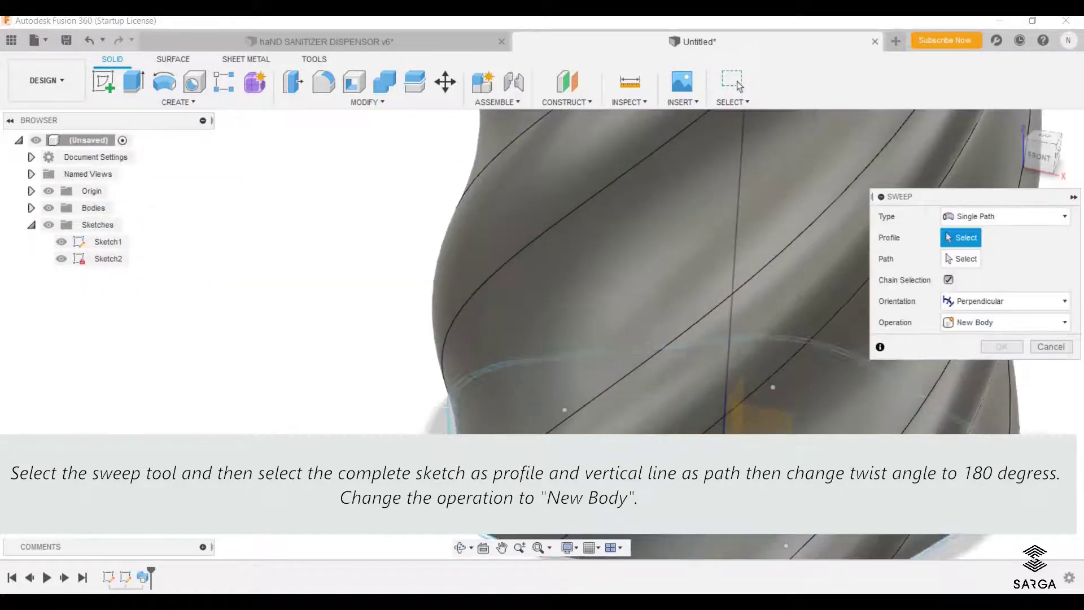
scroll(451, 382, "up", 3)
scroll(458, 390, "down", 2)
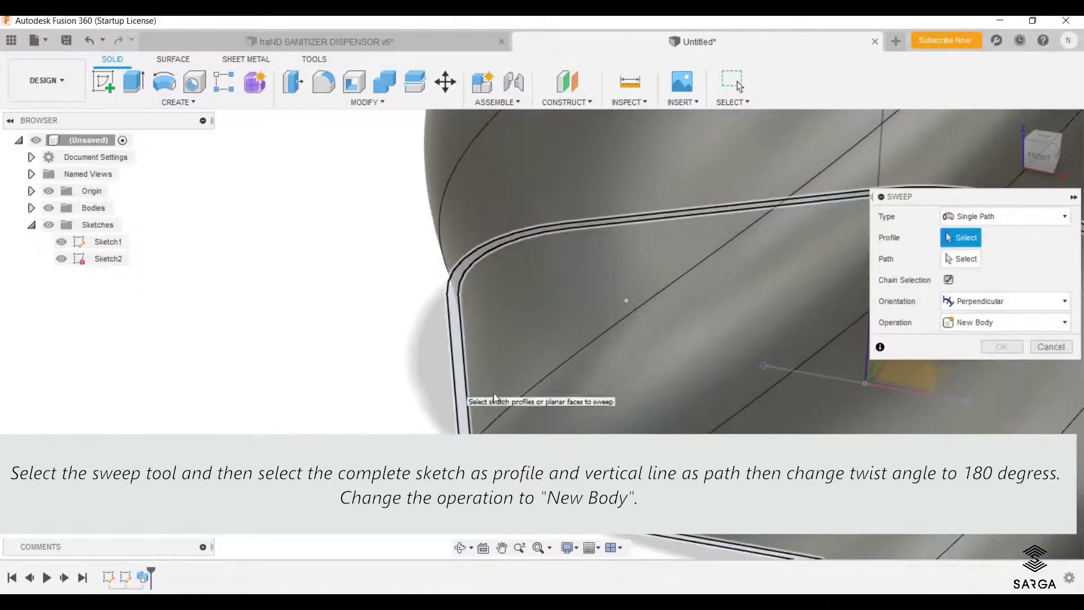
left_click(487, 401)
scroll(734, 396, "down", 3)
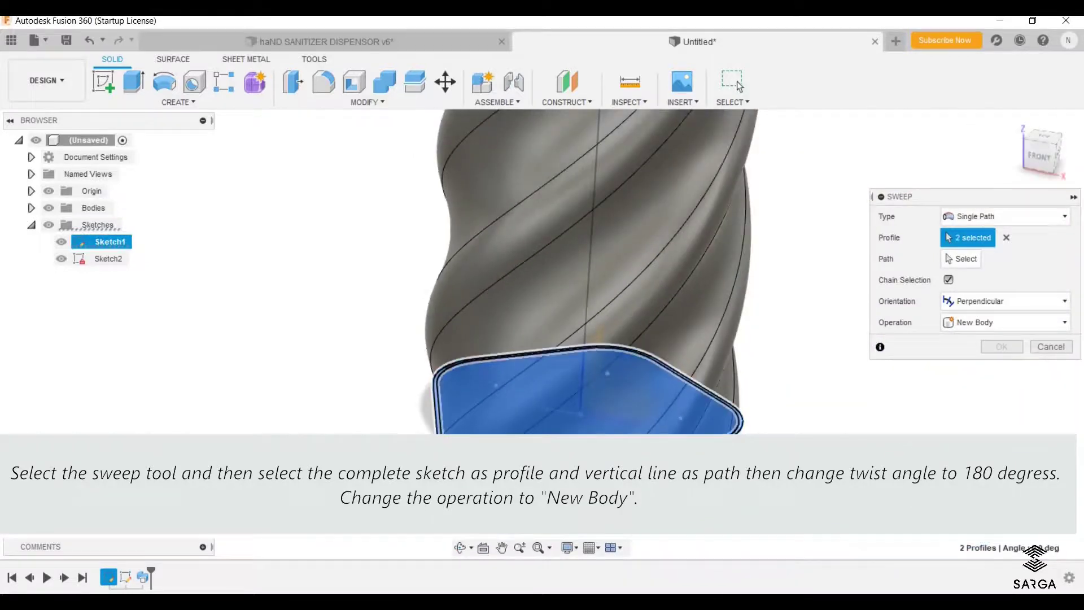
scroll(783, 414, "down", 3)
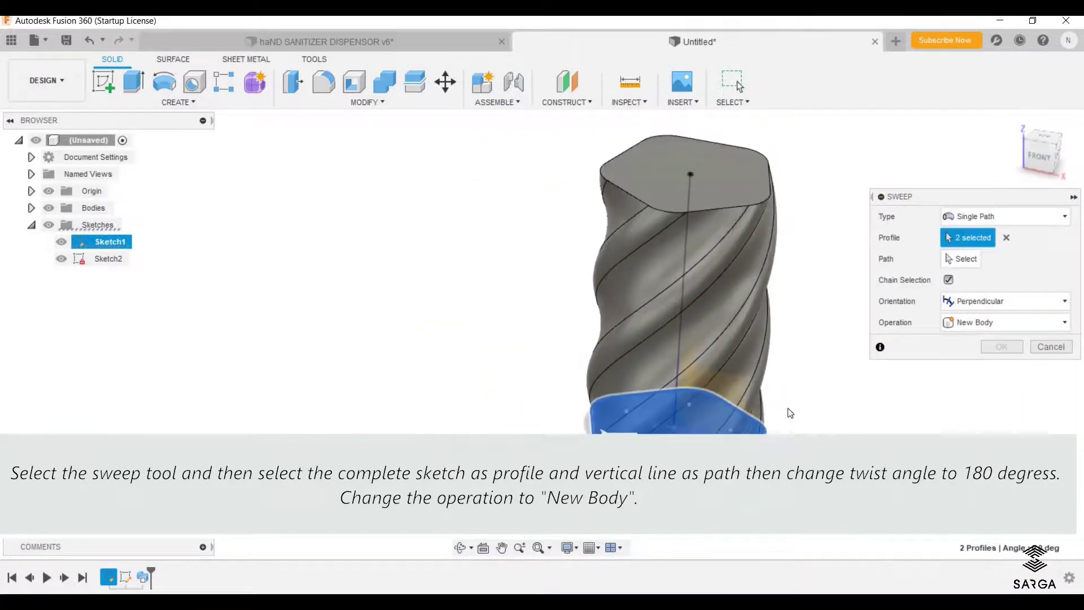
left_click(955, 259)
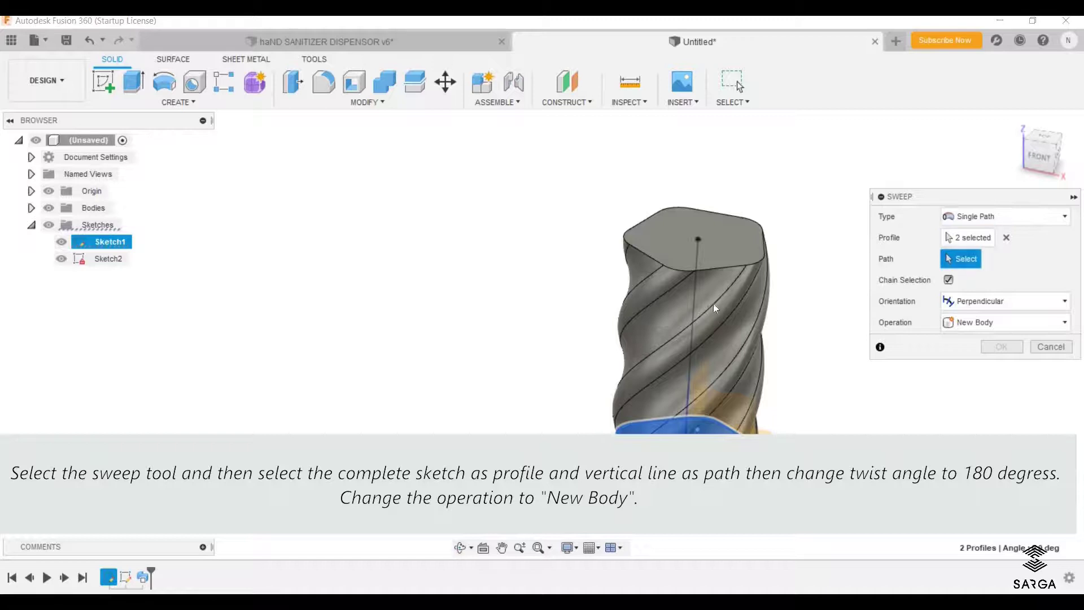
left_click(693, 303)
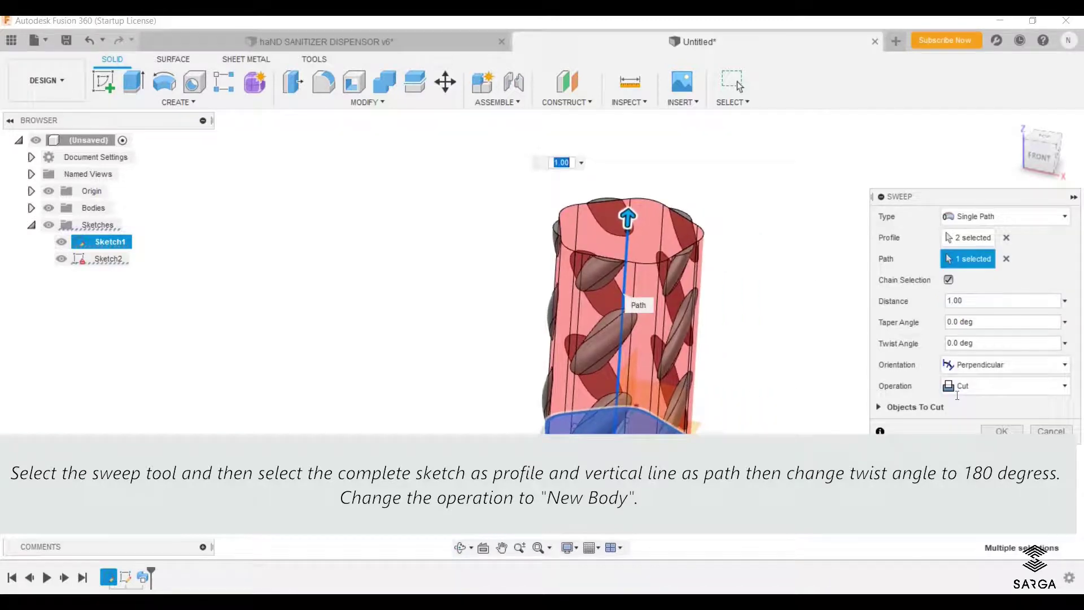
- Set the sweep operation to New Body with a 180° twist and create it
left_click(1033, 386)
left_click(971, 439)
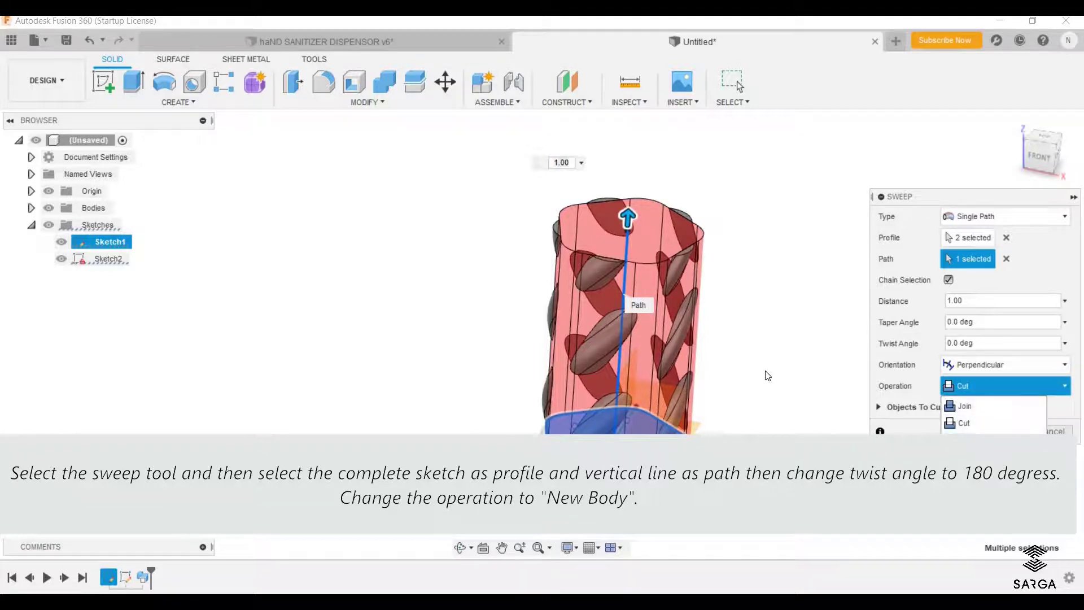
left_click(970, 343)
type("180")
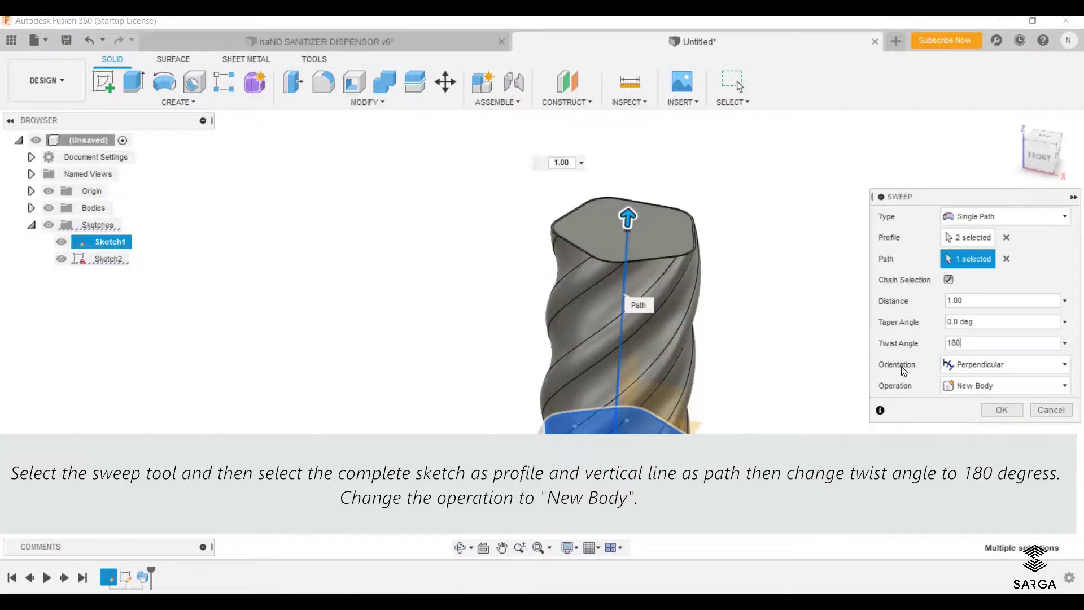
left_click(994, 411)
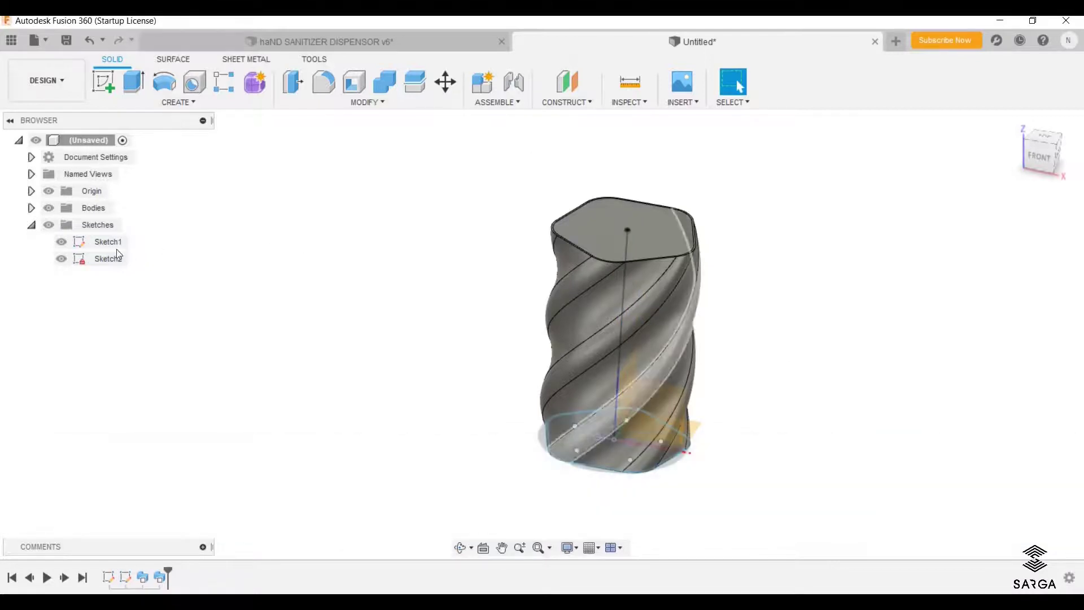
- Hide Sketch1 and Sketch2, and rename Body2 to 'Outer body'
left_click(62, 259)
left_click(61, 242)
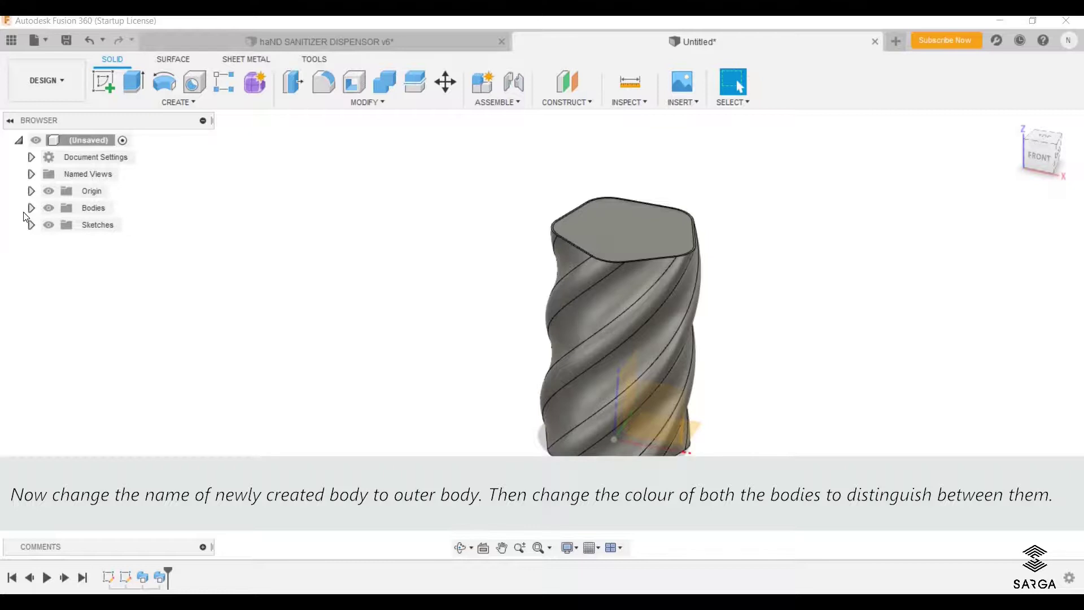
left_click(31, 208)
double_click(107, 242)
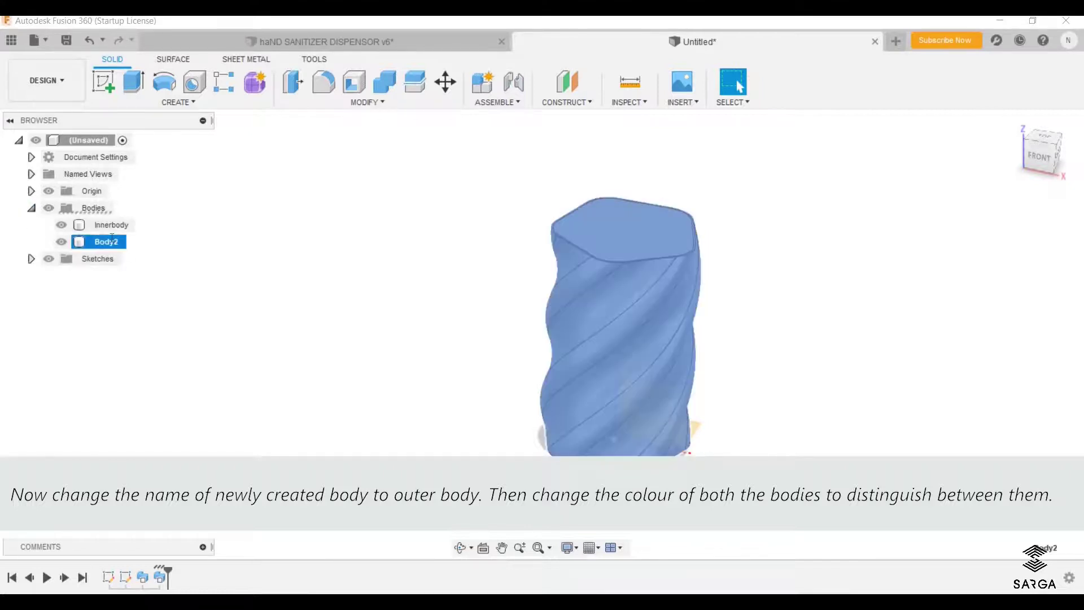
type("Outer bo")
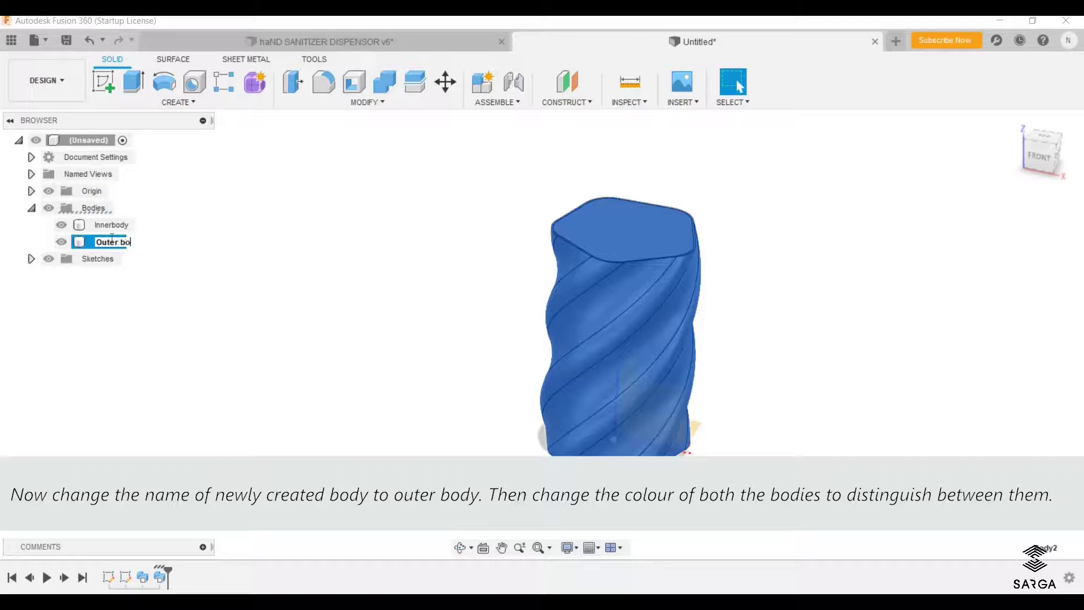
key("Return")
left_click(329, 287)
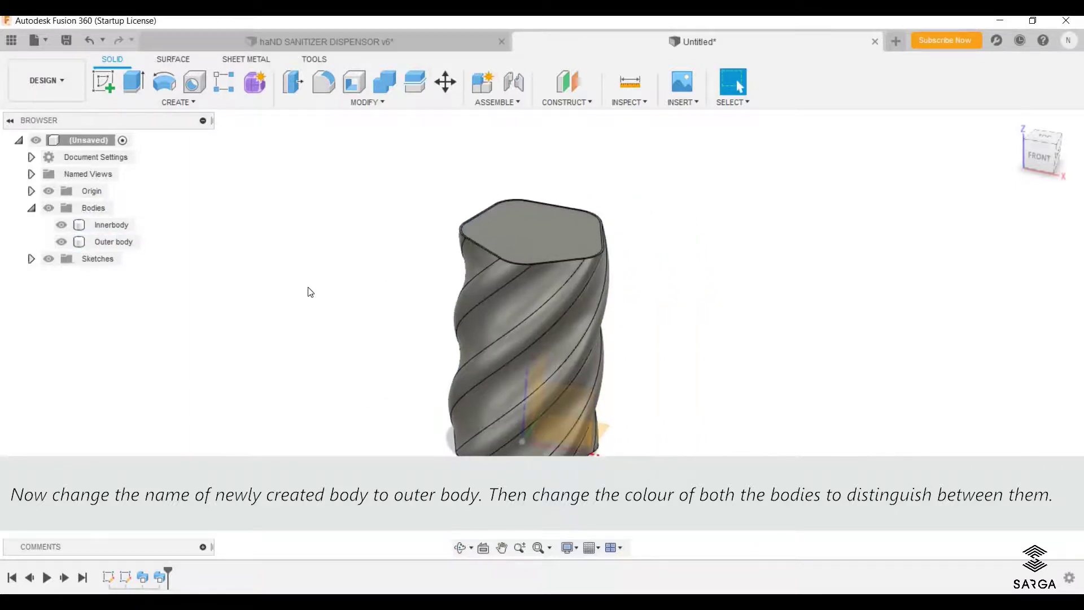
- Apply Paint - Metallic (Silver) to Innerbody and a gold paint to Outer body
right_click(109, 227)
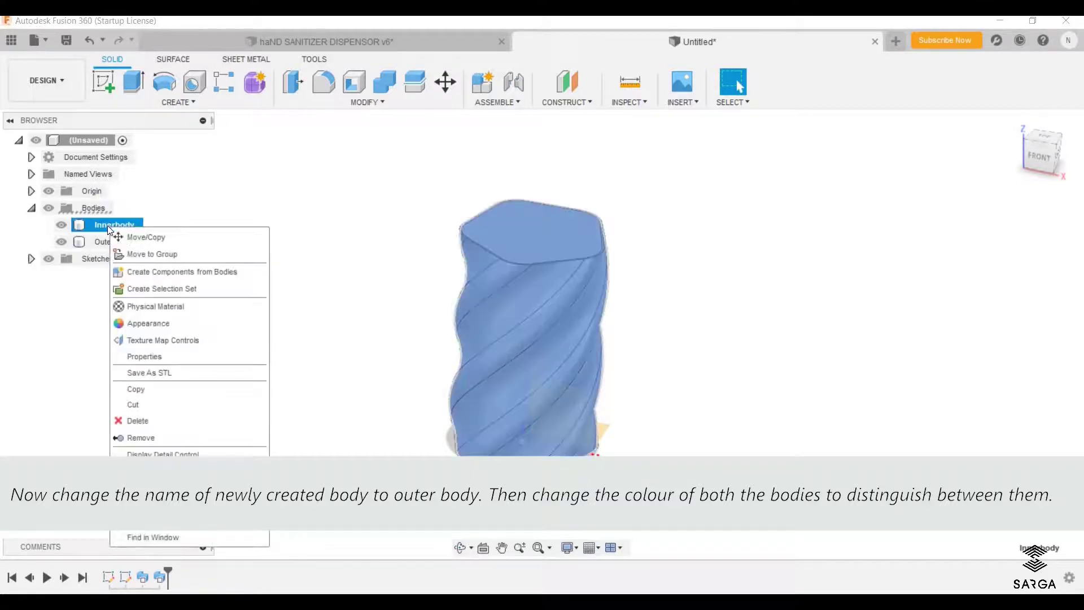
left_click(121, 325)
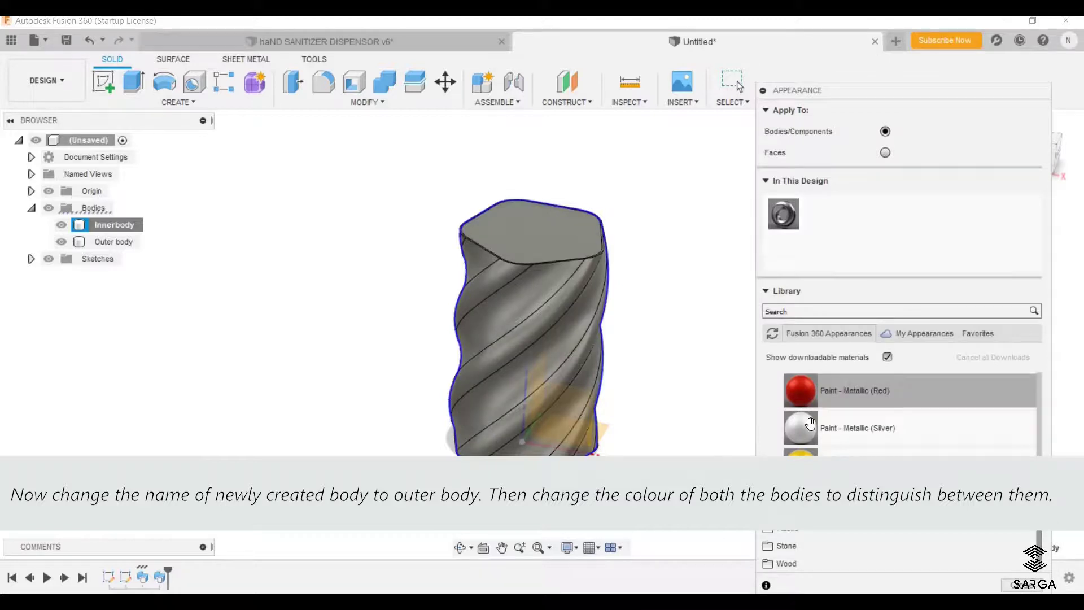
mouse_move(802, 427)
left_mouse_down()
mouse_move(229, 224)
mouse_move(143, 211)
mouse_move(104, 224)
left_mouse_up()
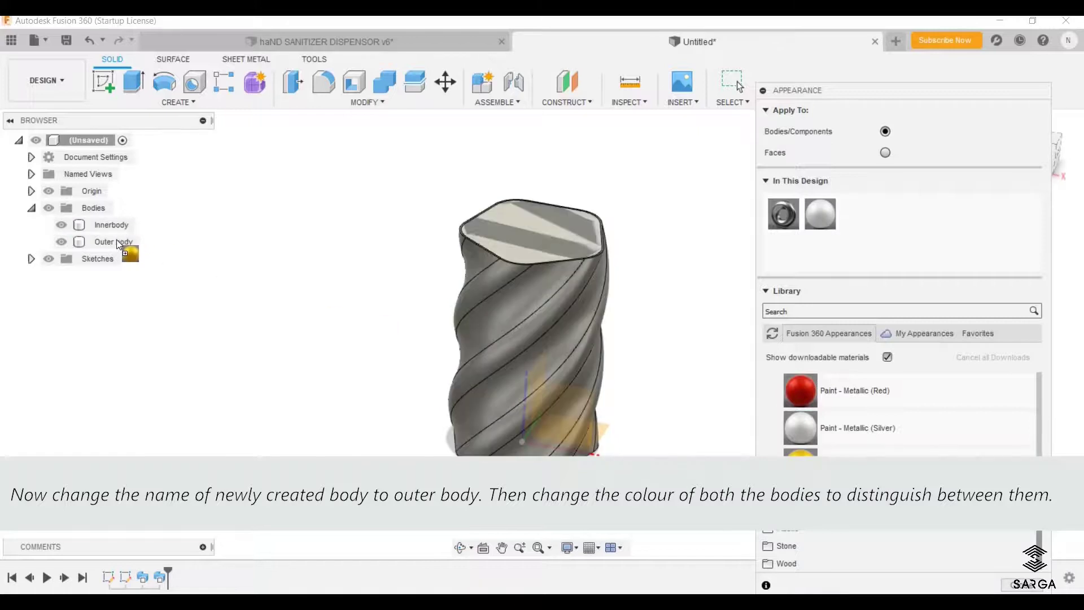
left_click_drag(384, 322, 131, 243)
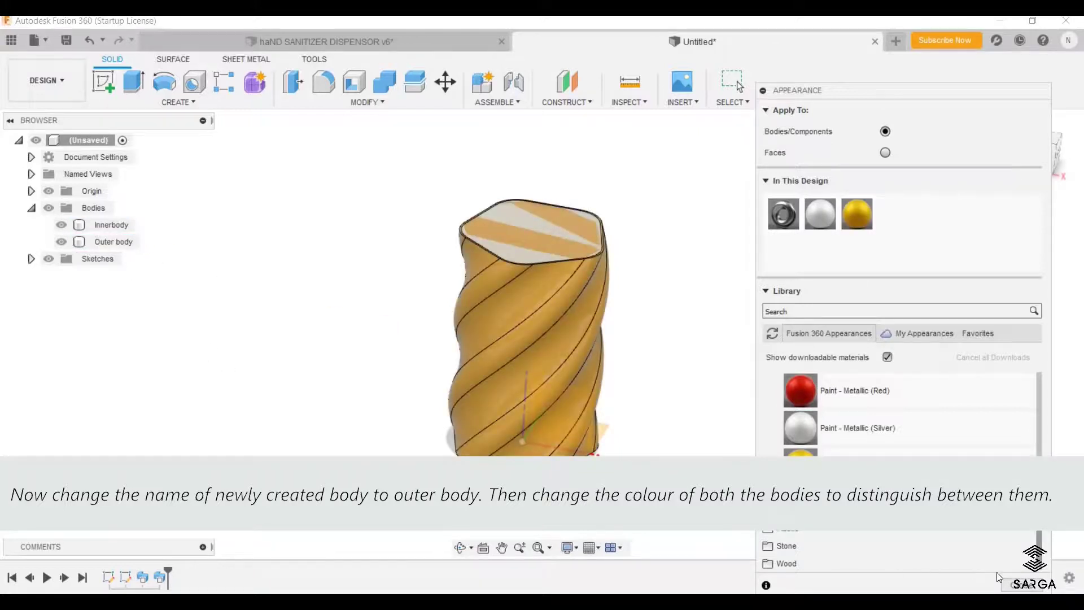
left_click(1015, 584)
scroll(452, 267, "up", 2)
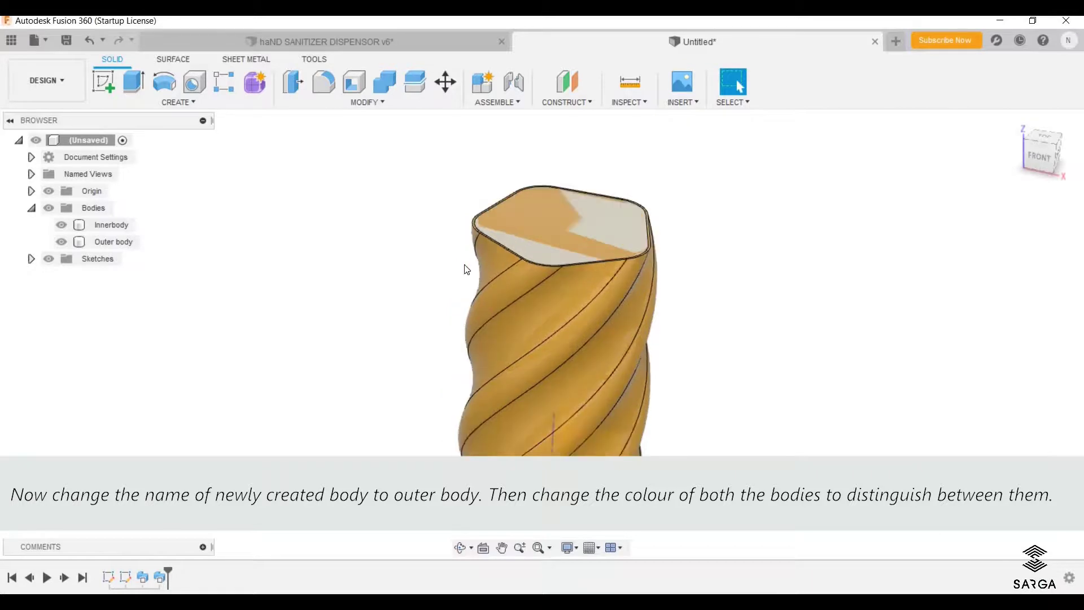
scroll(458, 265, "up", 2)
left_click(60, 240)
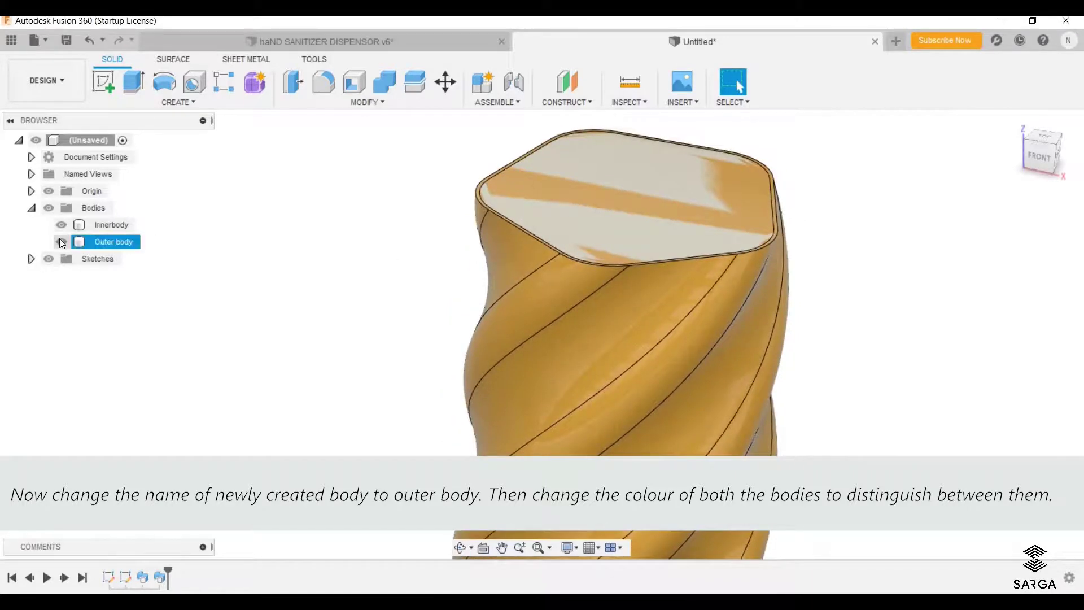
left_click(60, 238)
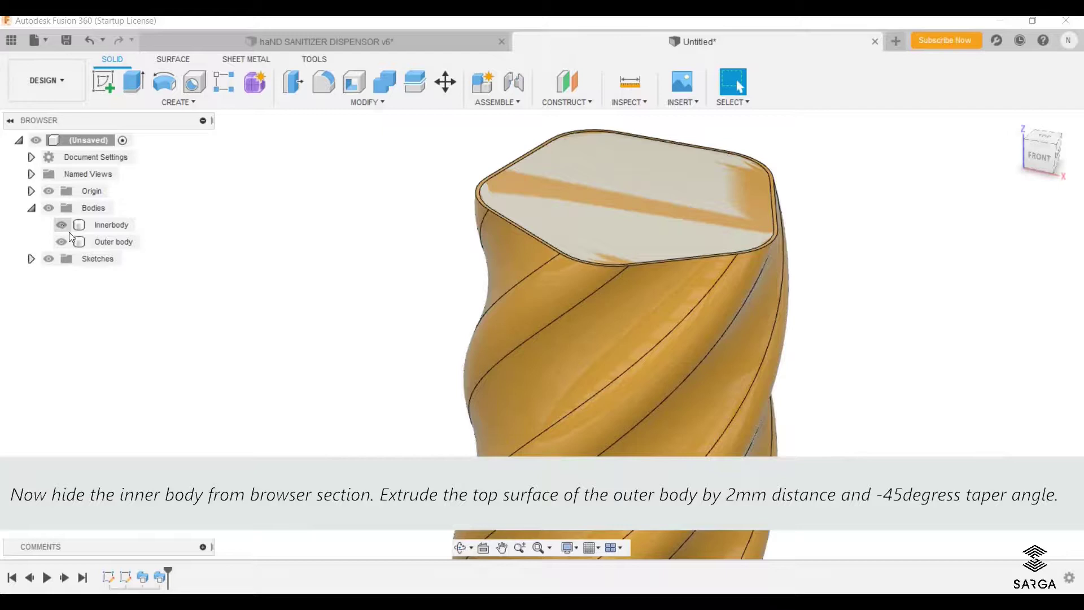
- Hide Innerbody in the browser and zoom out on the gold Outer body
left_click(62, 224)
scroll(409, 322, "down", 2)
key("Escape")
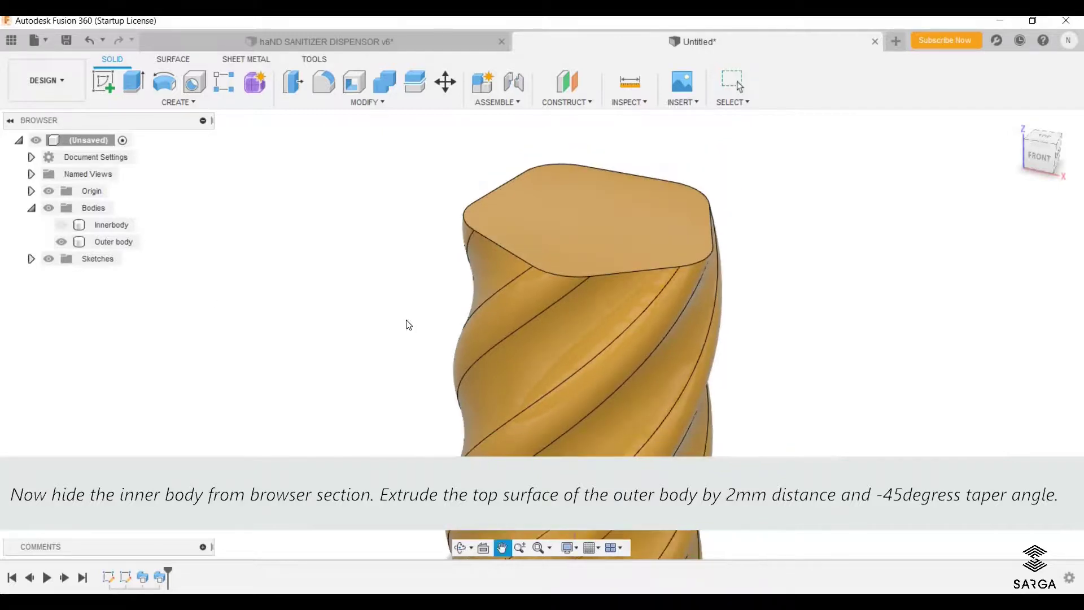
scroll(294, 204, "down", 1)
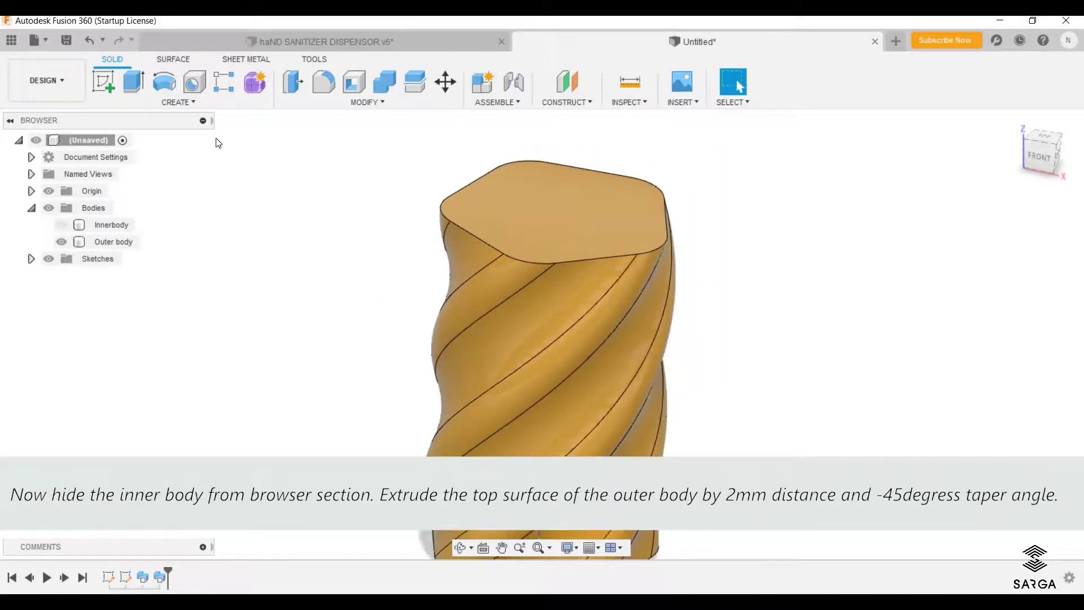
- Join a 2 mm extrusion with -45° taper onto the Outer body's top face
left_click(140, 88)
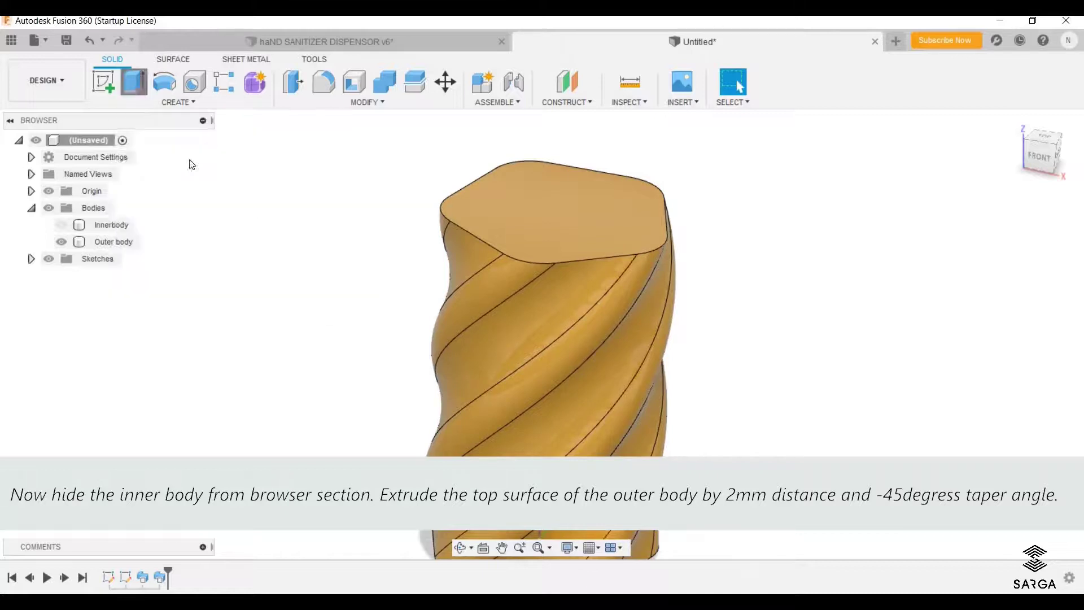
left_click(489, 189)
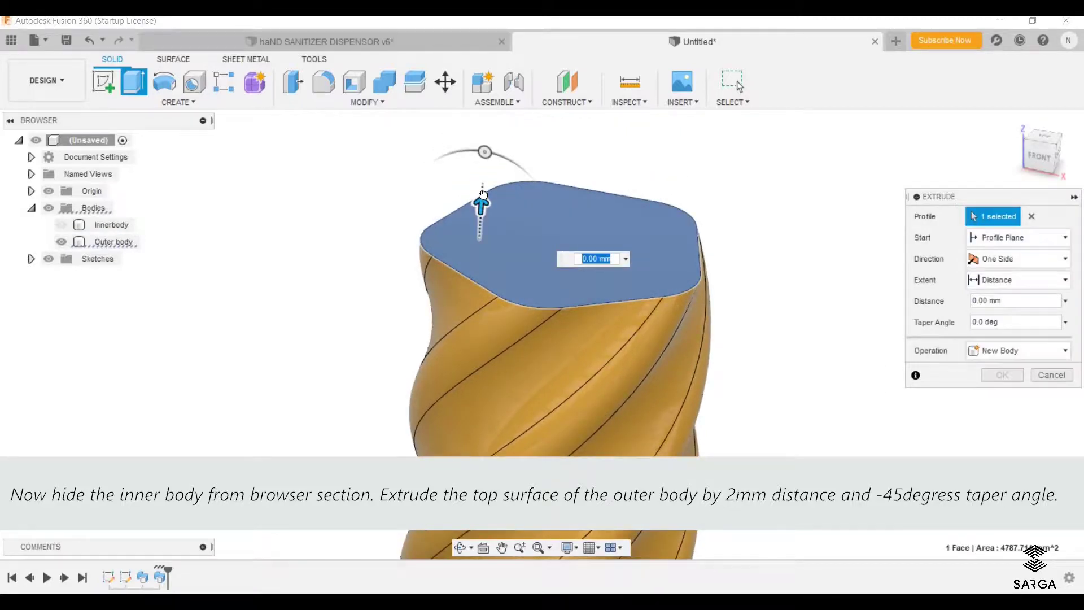
left_click_drag(481, 202, 483, 193)
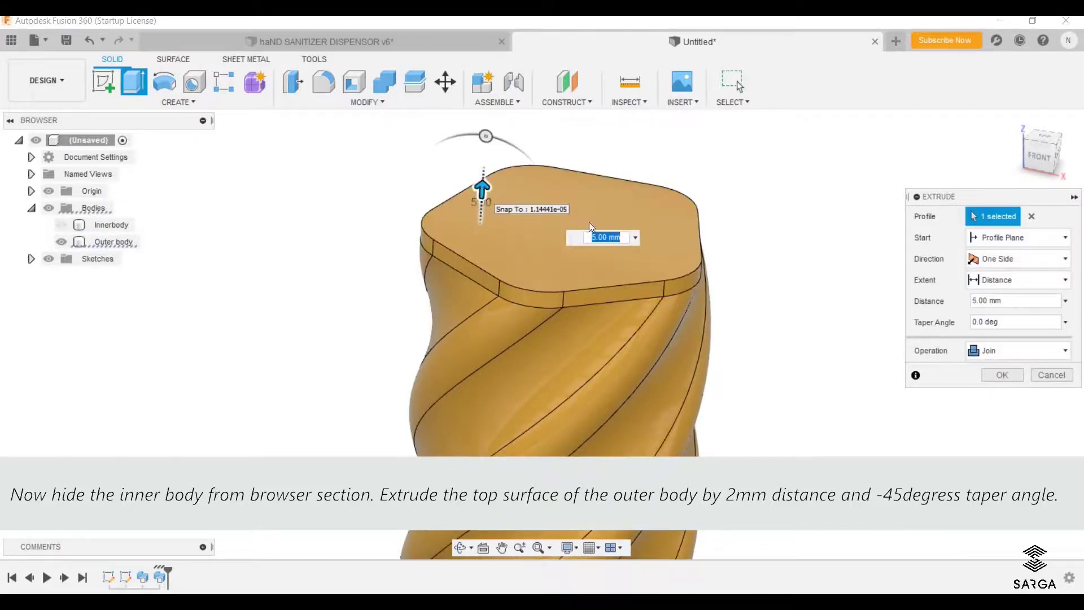
type("2")
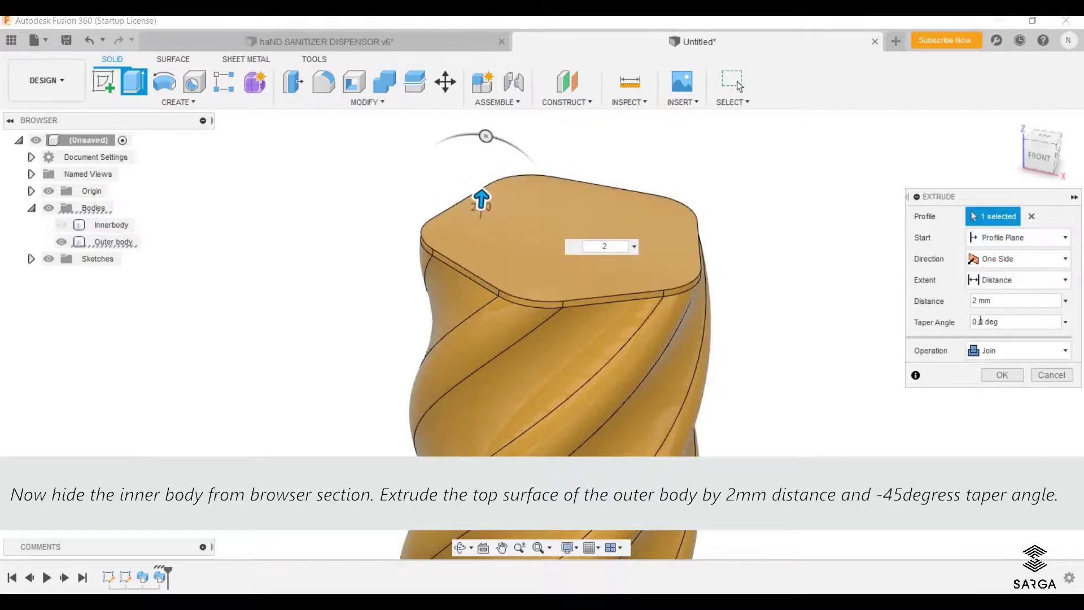
left_click(970, 321)
type("-45")
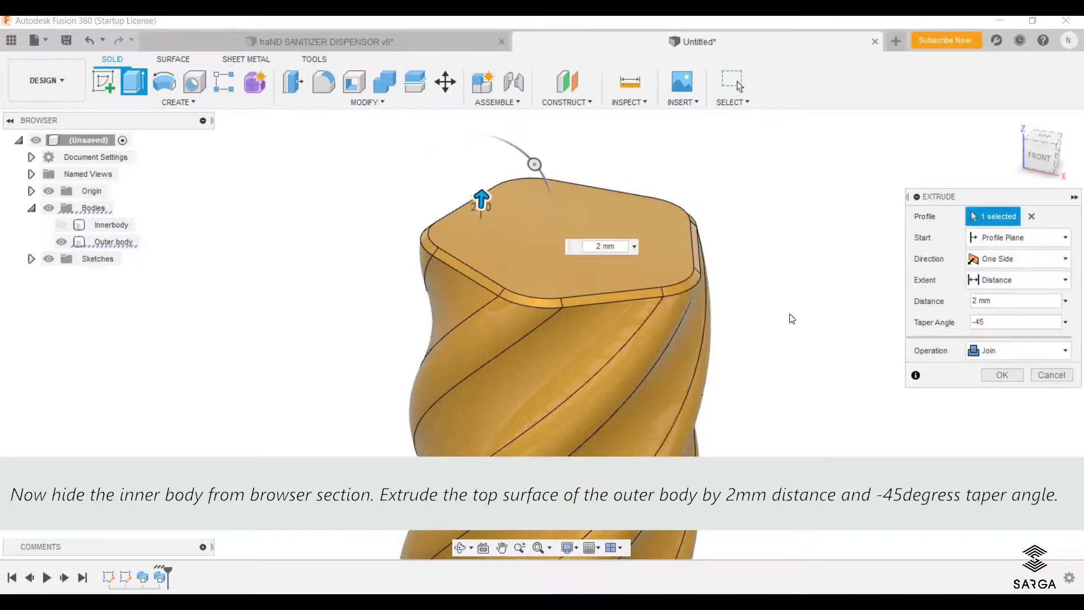
left_click(997, 377)
- Show Innerbody, hide Outer body, and turn the view toward the inner body's bottom face
scroll(455, 318, "down", 2)
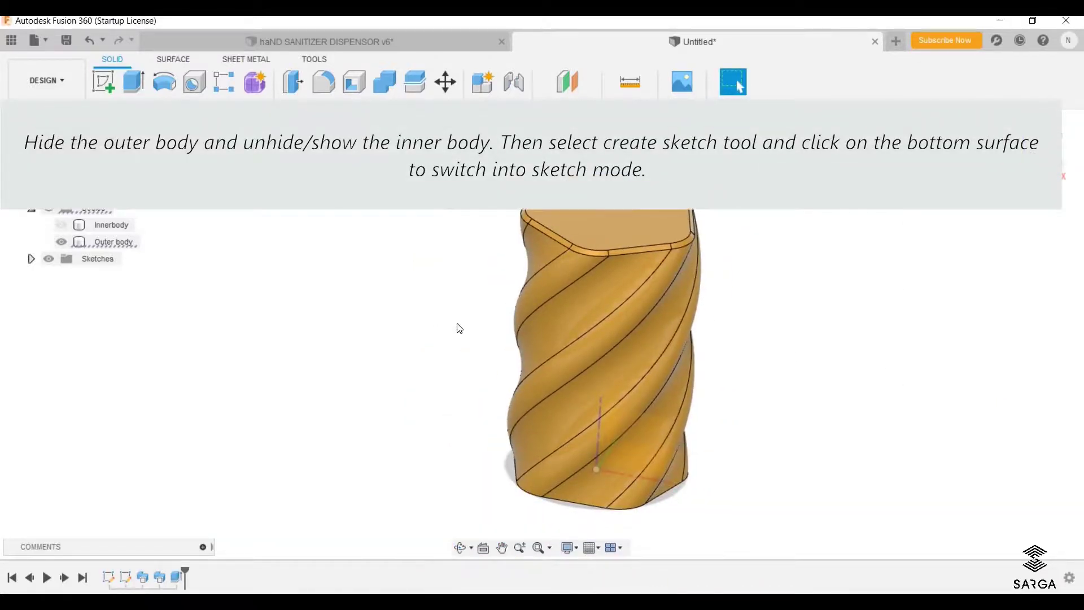
scroll(446, 321, "up", 1)
scroll(442, 320, "up", 1)
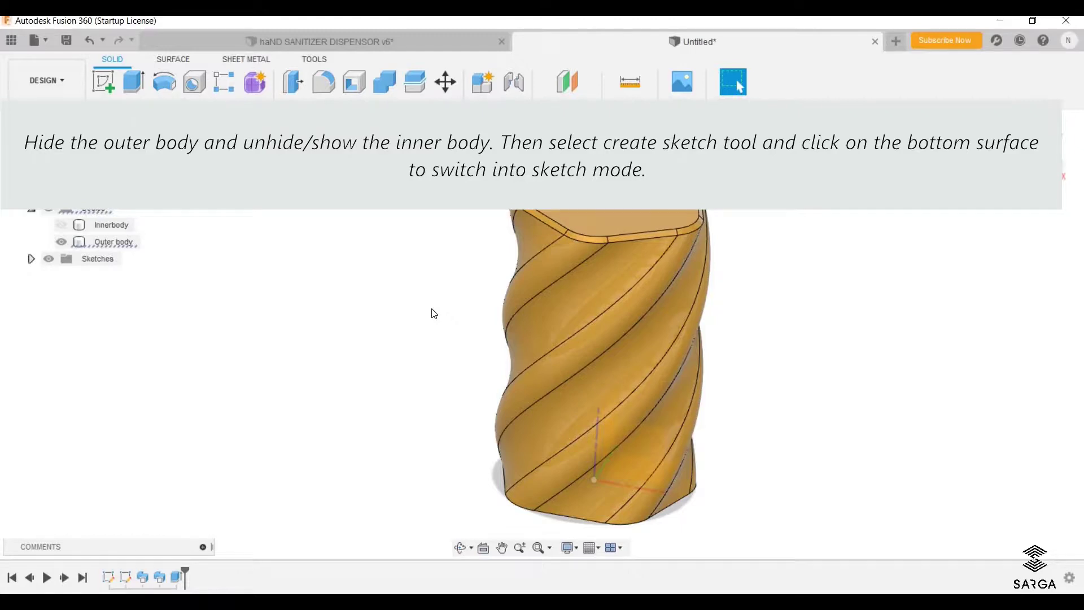
left_click(61, 224)
left_click(61, 241)
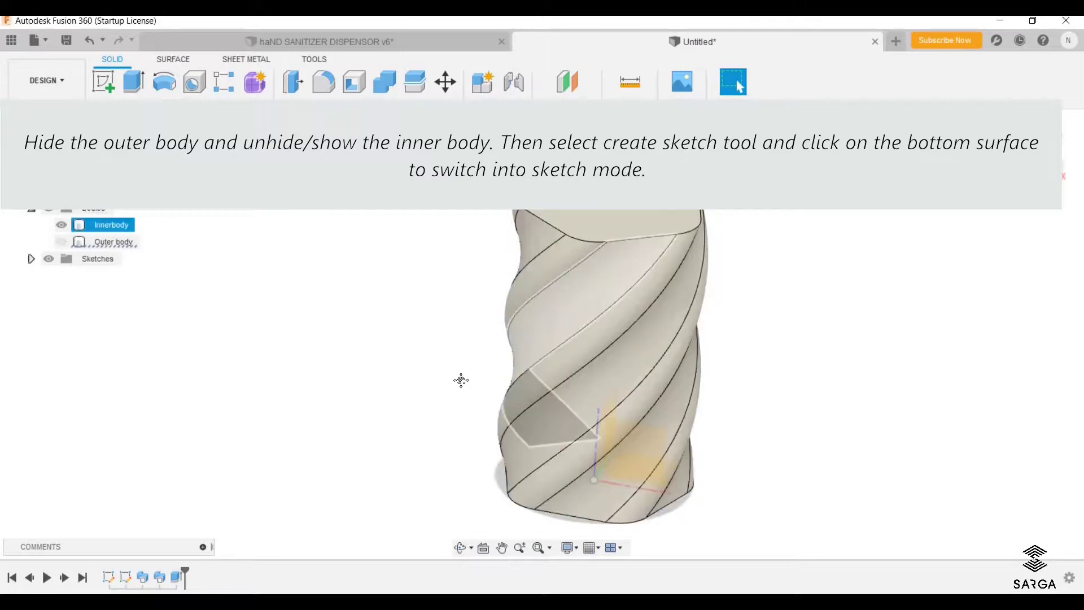
scroll(460, 380, "up", 2)
middle_click_drag(445, 382, 405, 332)
scroll(443, 368, "down", 1)
key("Escape")
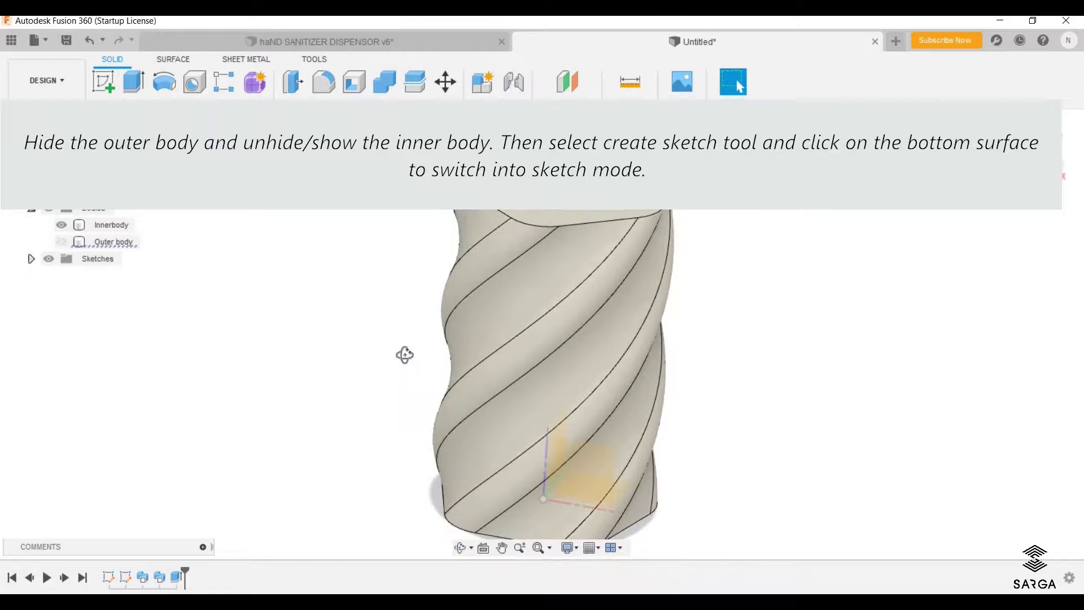
left_click(111, 83)
- Sketch on the inner body's bottom face, offset the pentagon outline 0.55 mm, and finish
left_click(511, 493)
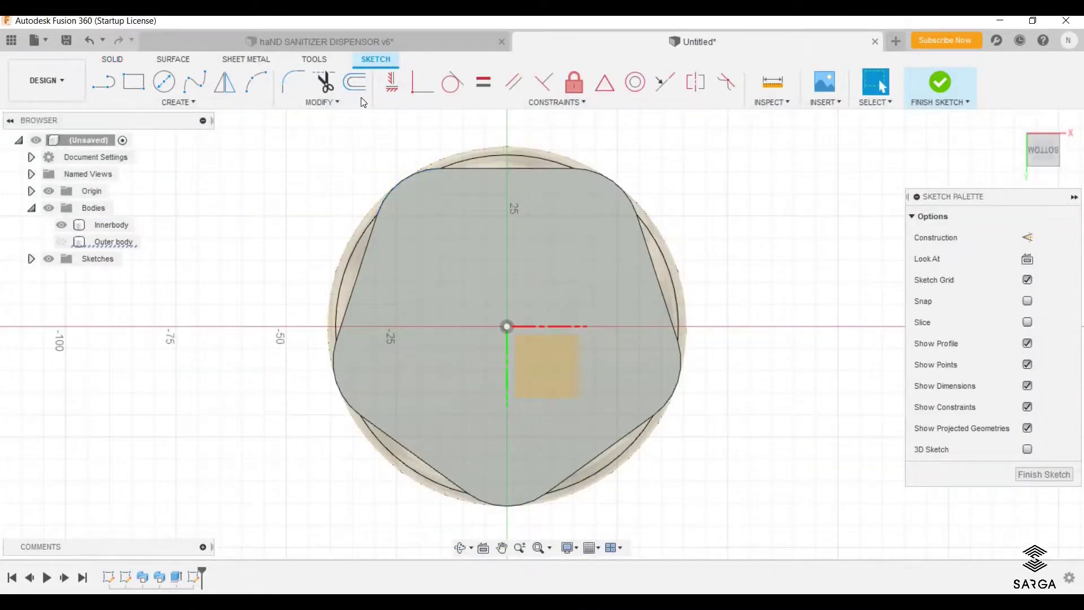
left_click(355, 82)
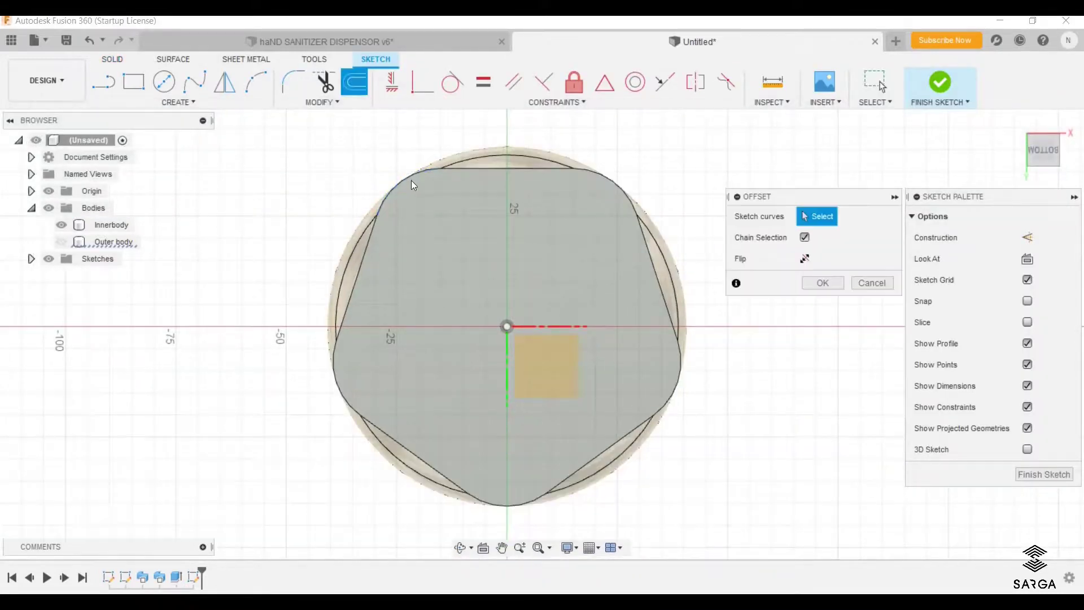
left_click(381, 198)
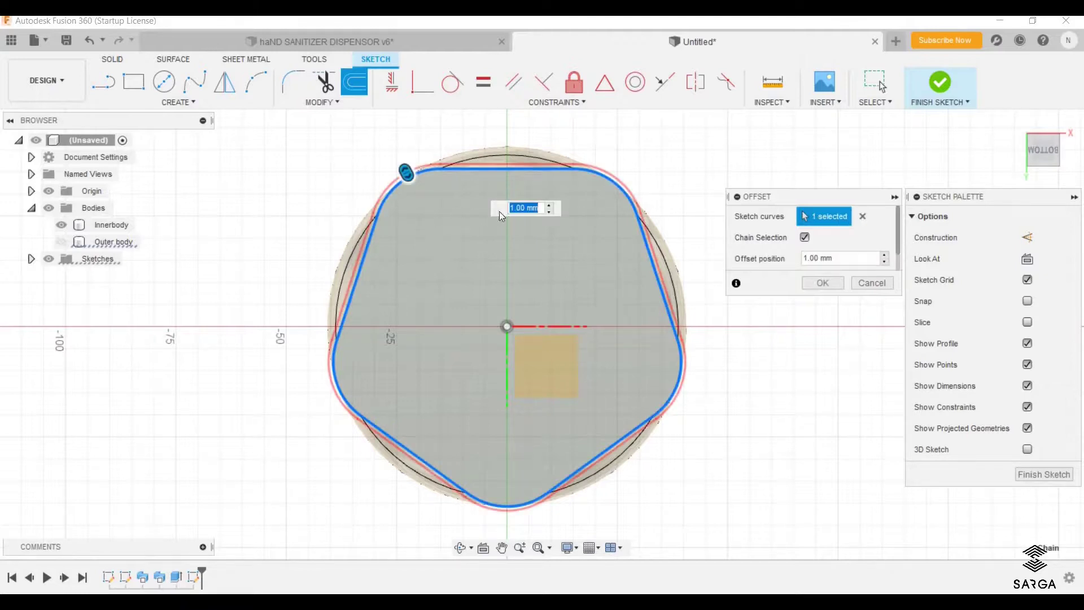
key("BackSpace")
type("0.55")
left_click(819, 288)
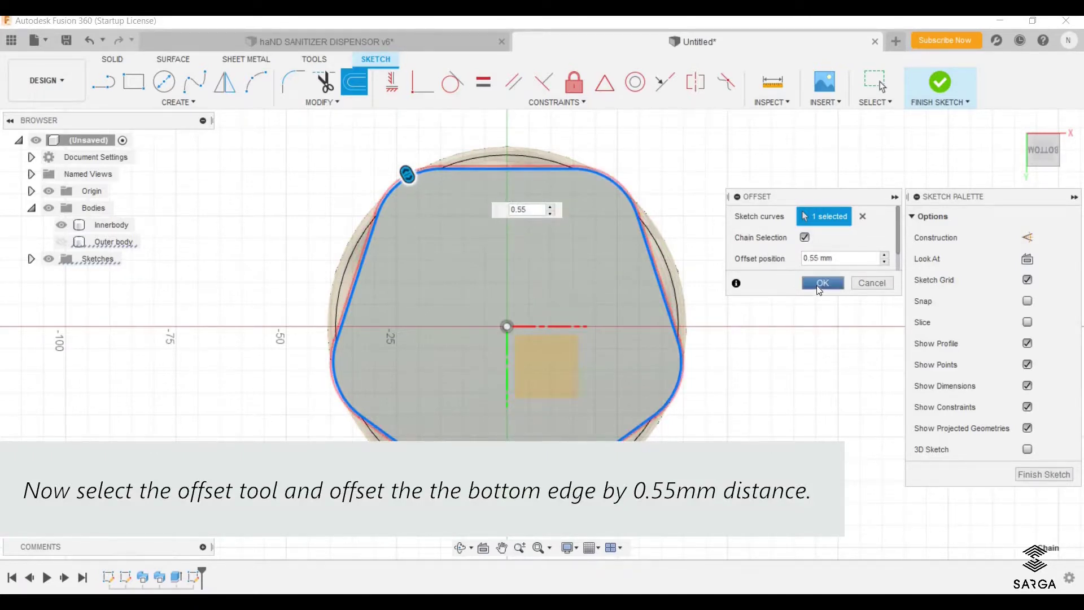
left_click(819, 287)
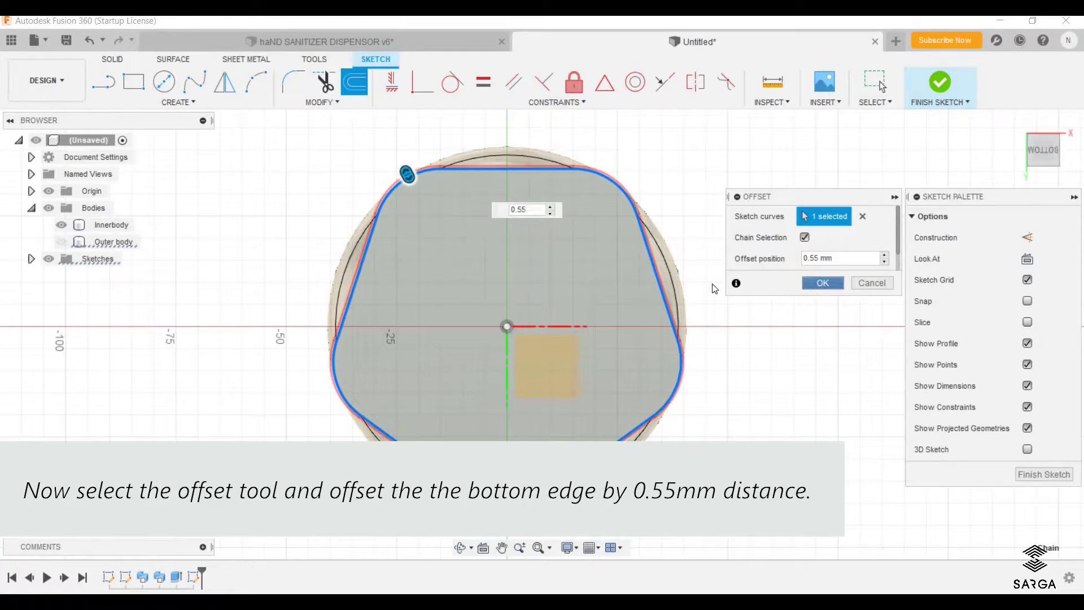
left_click(939, 83)
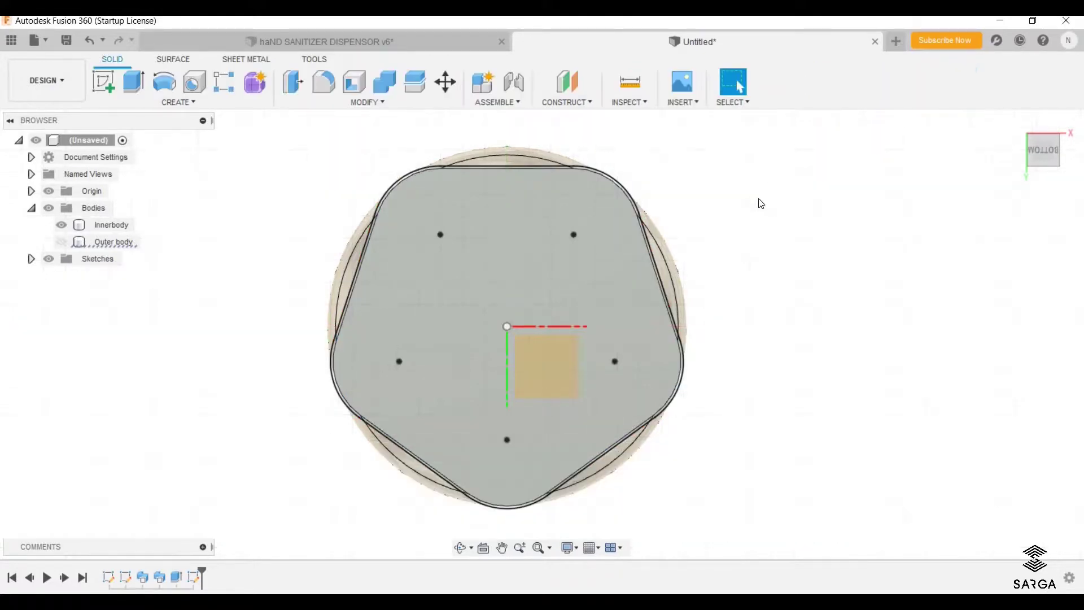
- Extrude both bottom-face sketch profiles 4 mm, joined to Innerbody as a grip lip
middle_click_drag(740, 237, 631, 339, "shift")
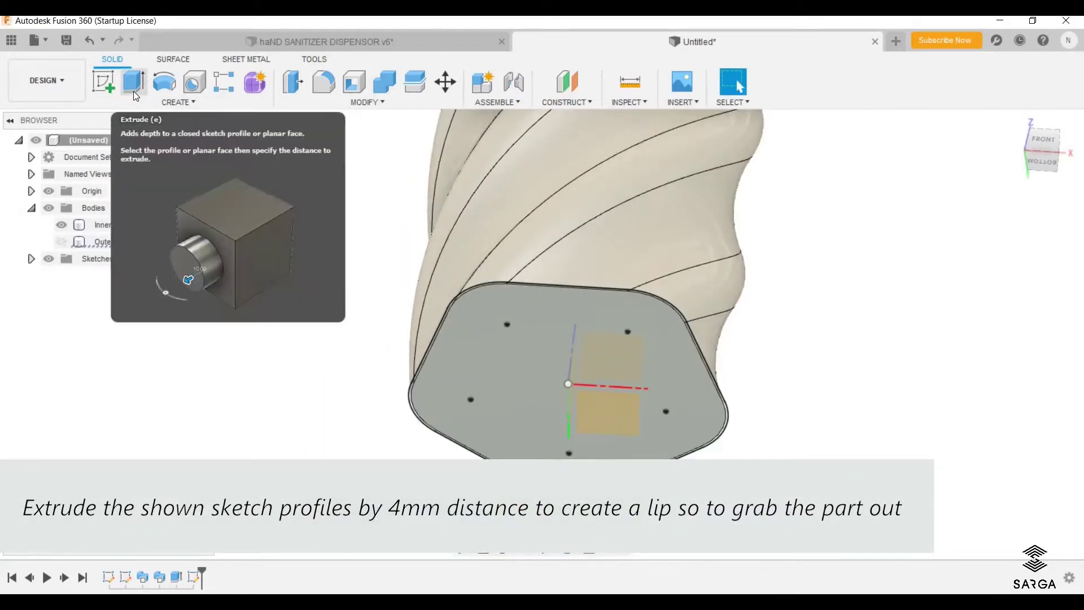
left_click(134, 82)
scroll(629, 357, "up", 3)
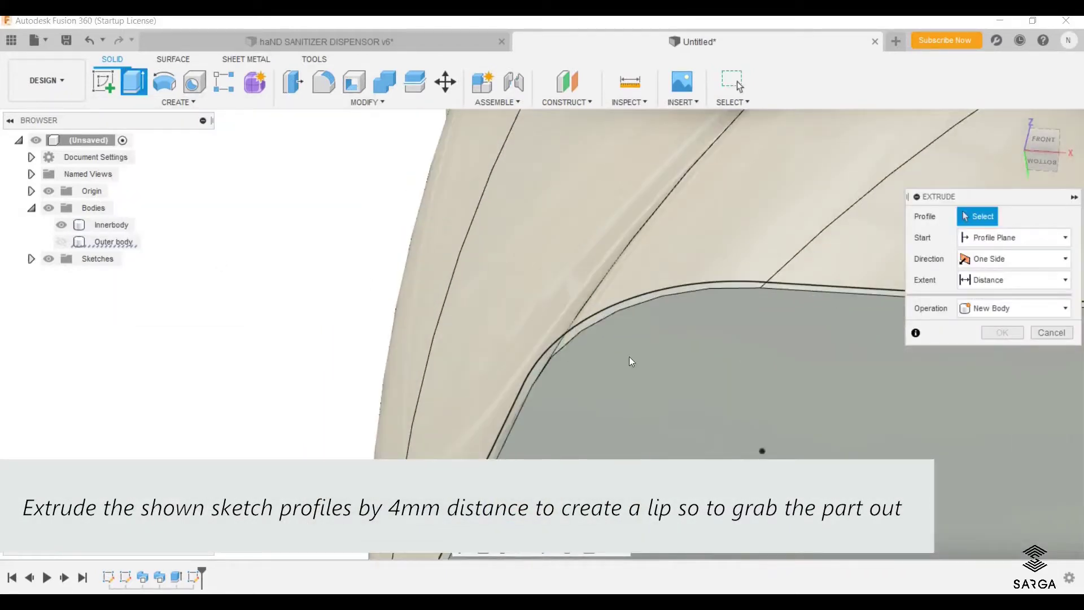
scroll(613, 334, "up", 3)
left_click(621, 361)
scroll(637, 386, "down", 2)
left_click(633, 377)
scroll(621, 339, "down", 2)
scroll(565, 367, "down", 5)
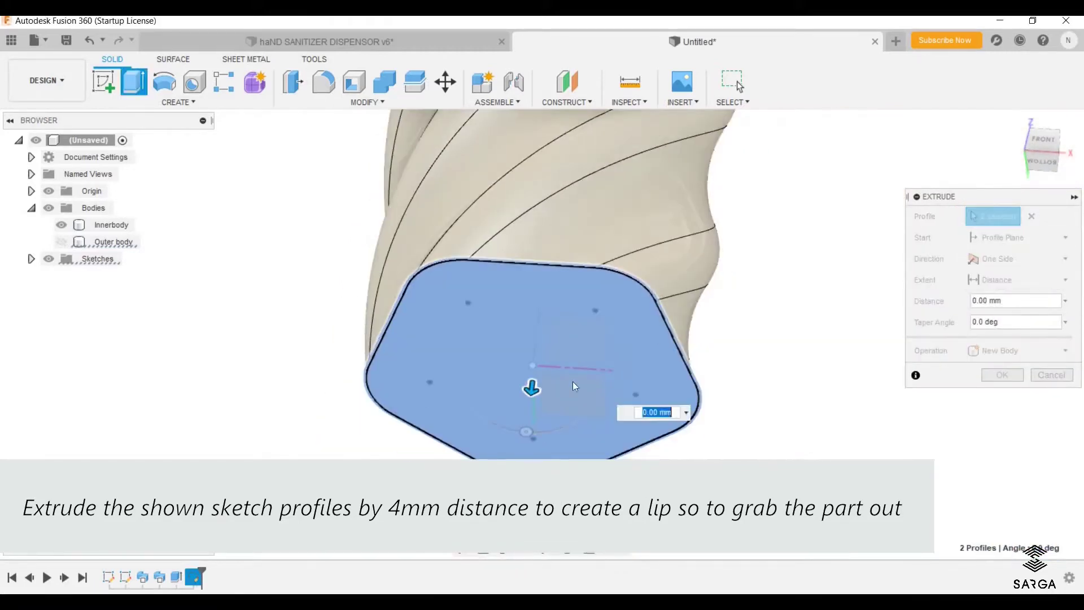
left_click_drag(529, 401, 527, 418)
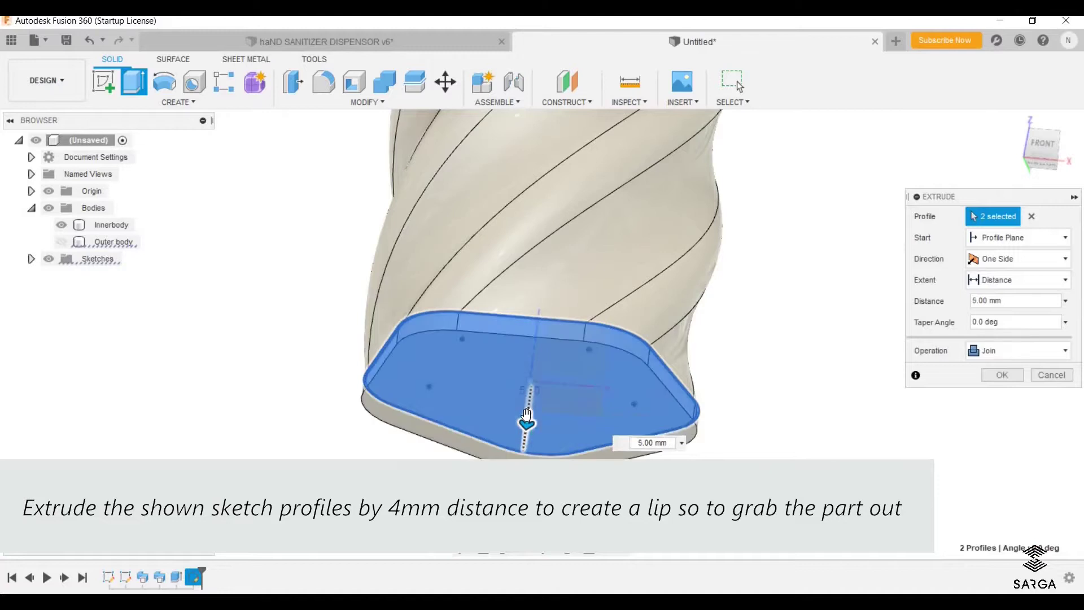
type("4")
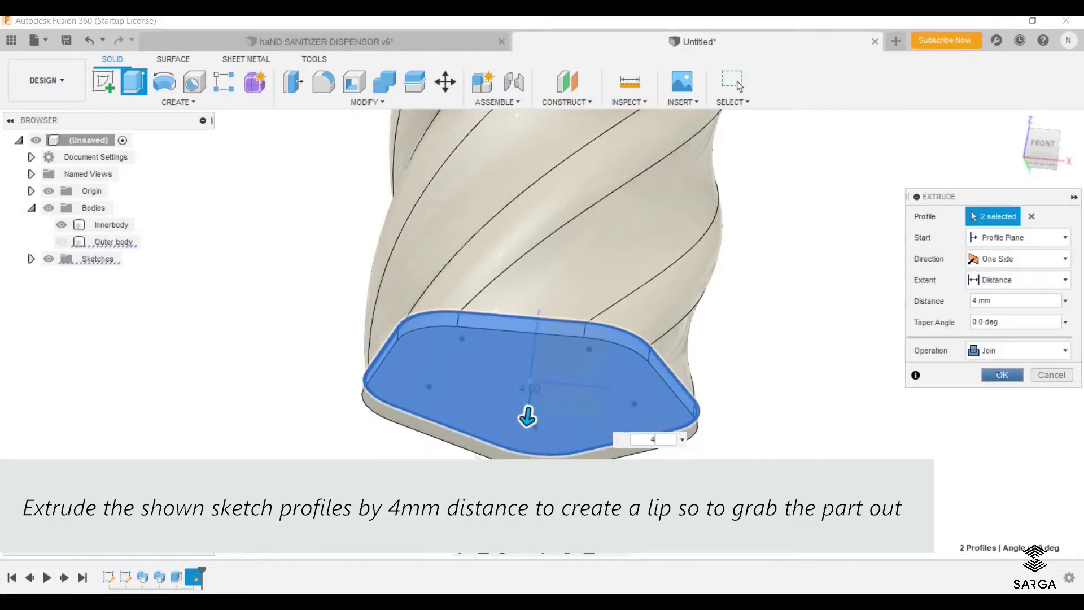
left_click(998, 376)
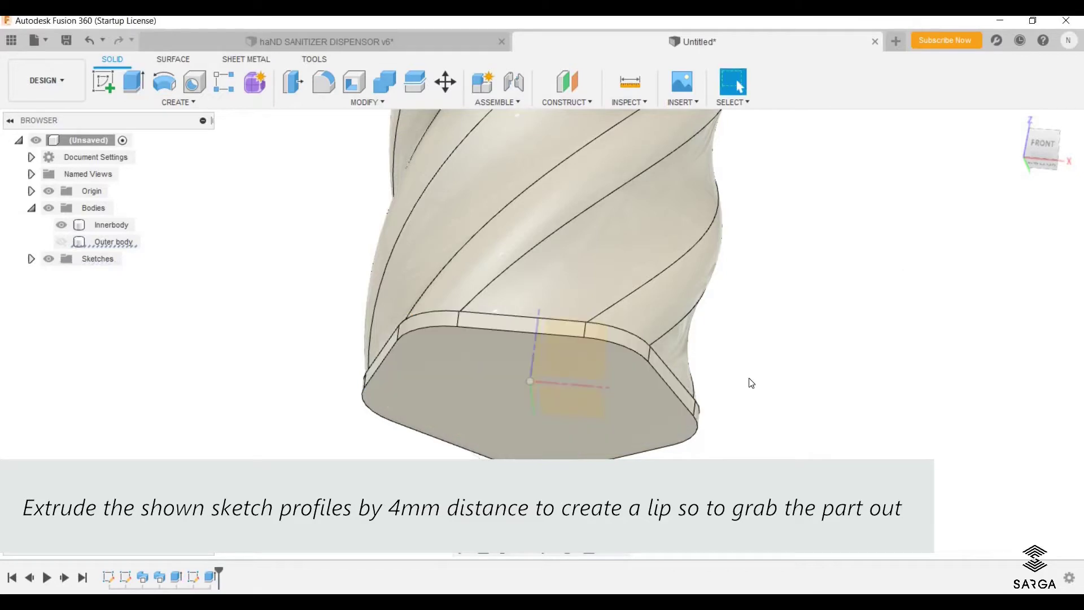
mouse_move(740, 360)
middle_mouse_down("shift")
mouse_move(734, 399)
mouse_move(748, 344)
mouse_move(708, 298)
mouse_move(726, 254)
mouse_move(376, 276)
mouse_move(466, 251)
middle_mouse_up("shift")
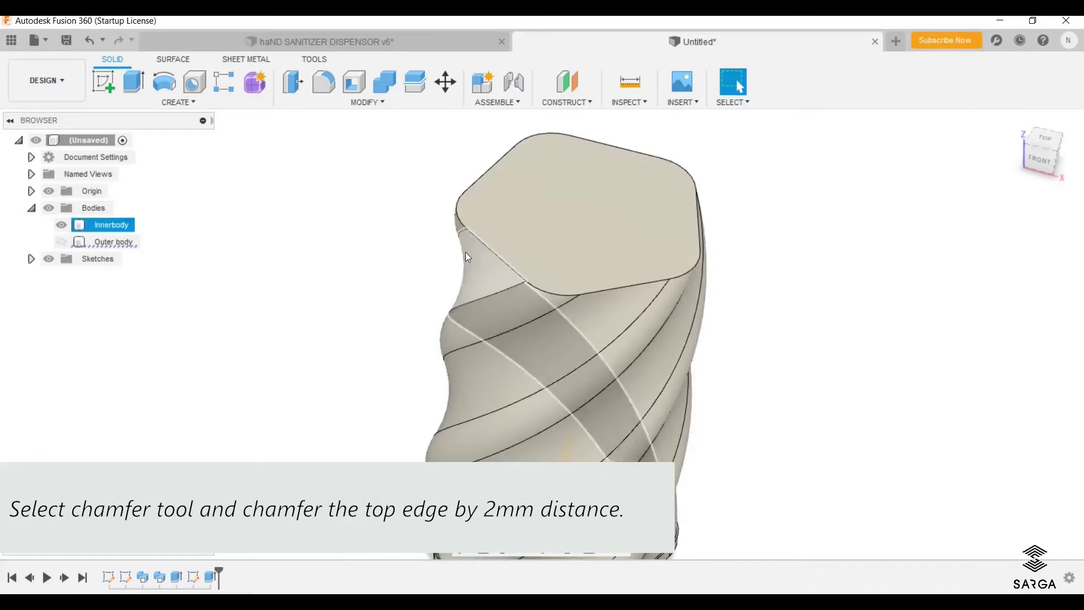
- Chamfer Innerbody's top edge loop with an equal 2 mm distance
scroll(396, 265, "up", 5)
scroll(339, 215, "down", 2)
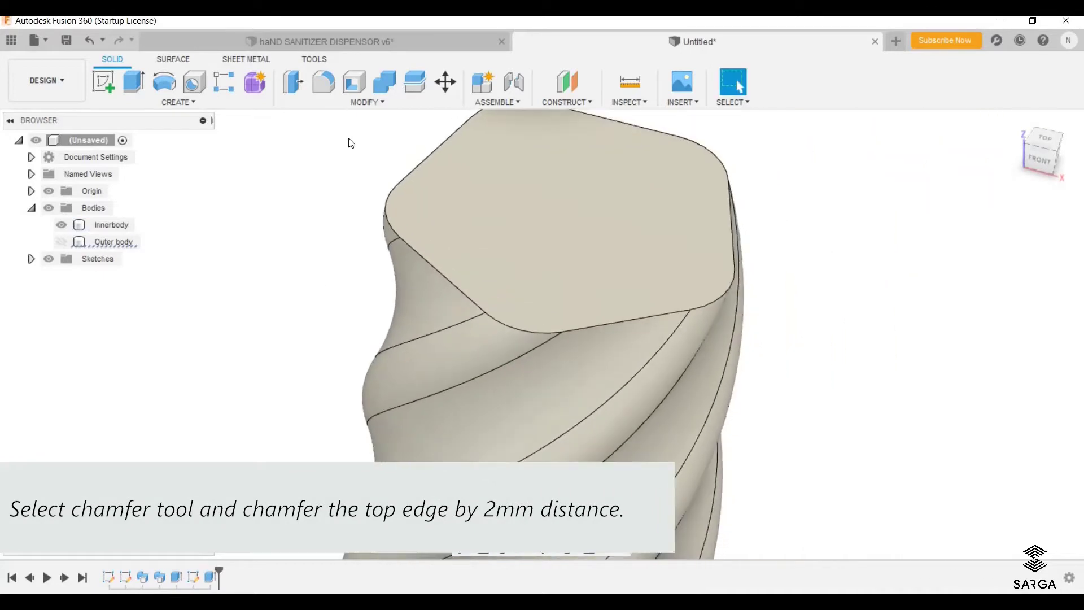
left_click(359, 105)
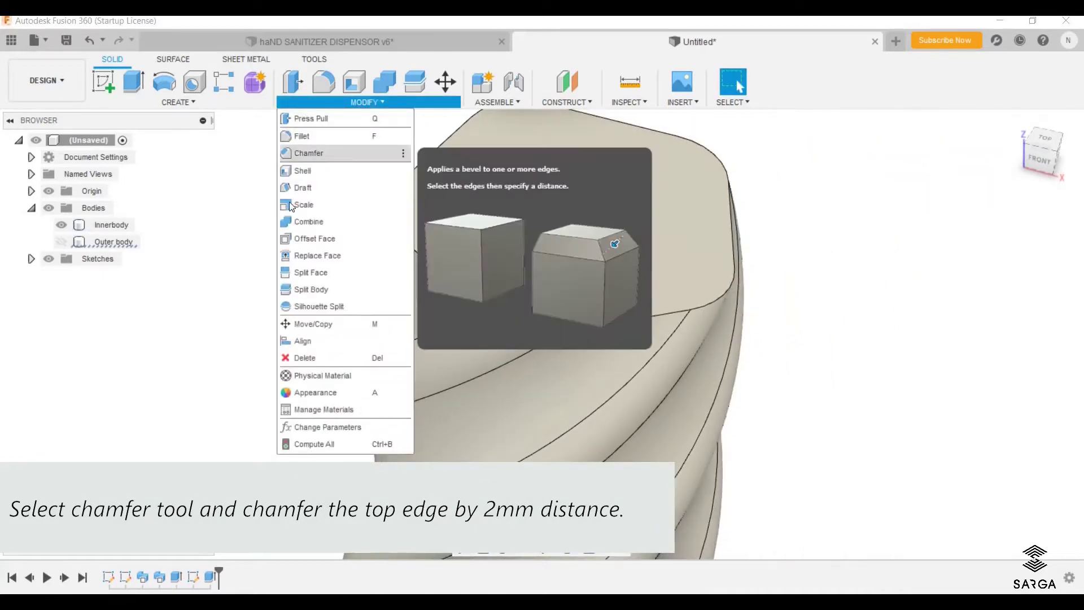
left_click(334, 150)
left_click(415, 253)
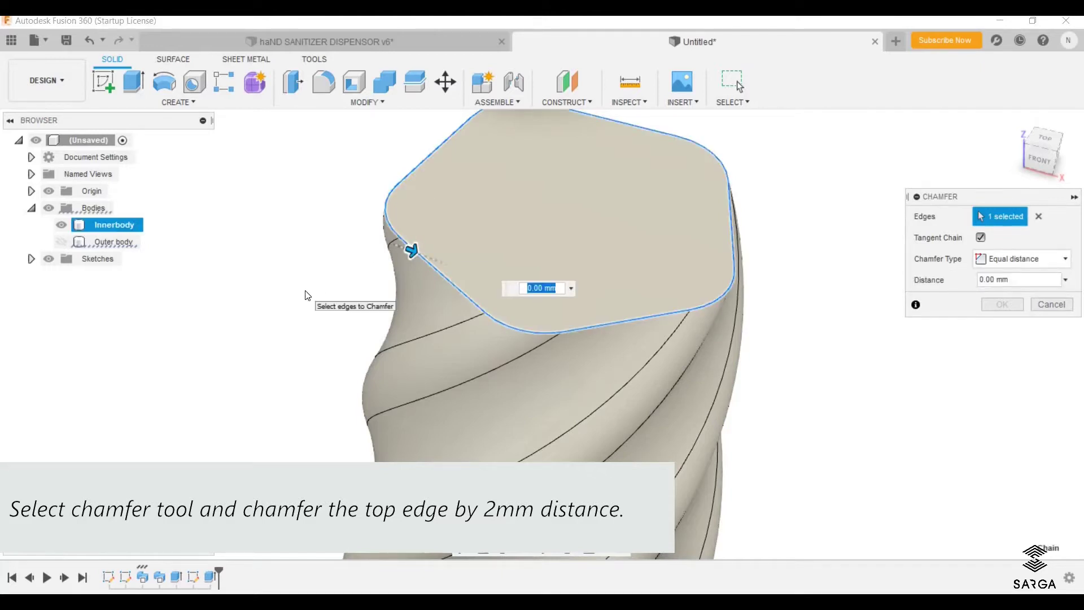
type("2")
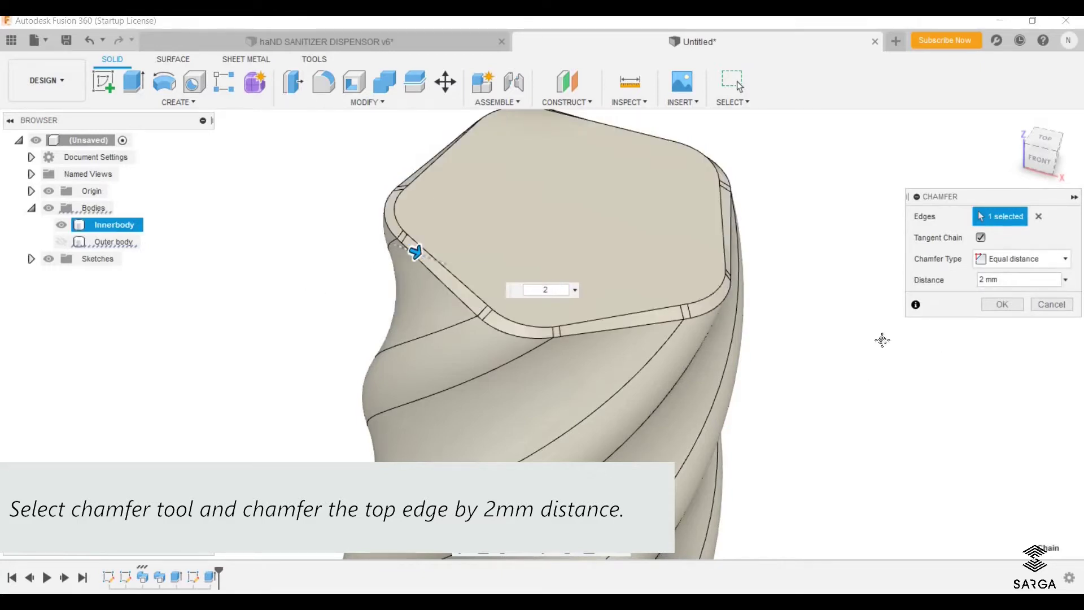
middle_click_drag(685, 298, 653, 294)
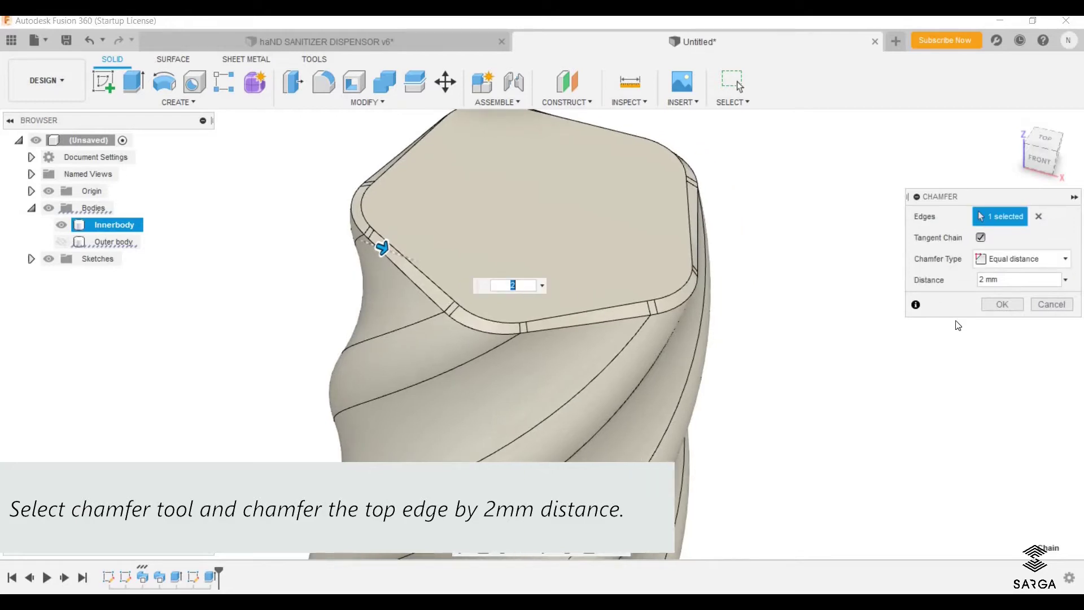
left_click(1000, 306)
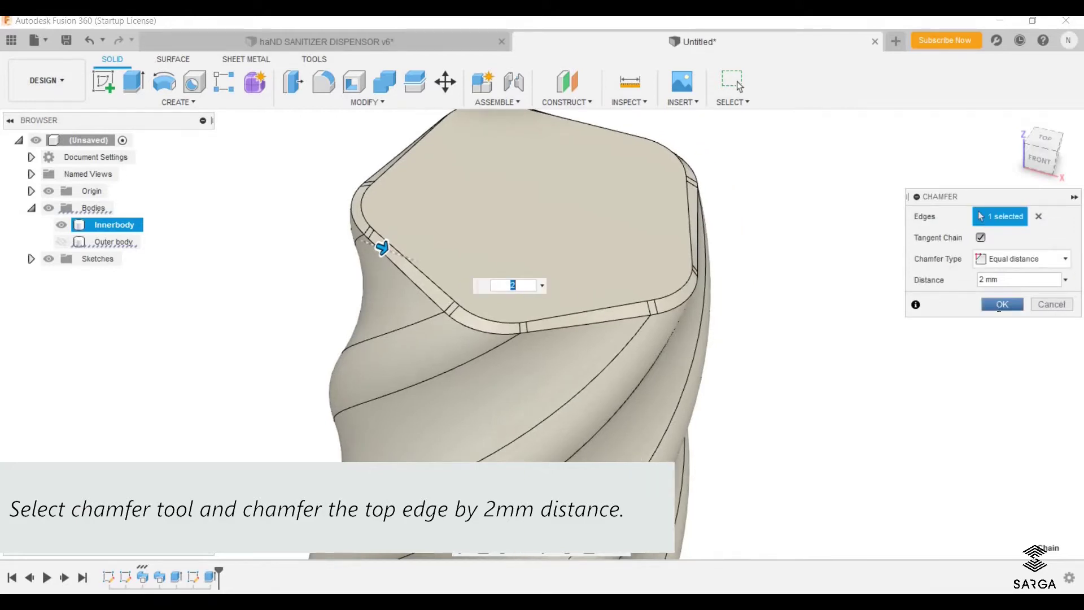
left_click(1000, 305)
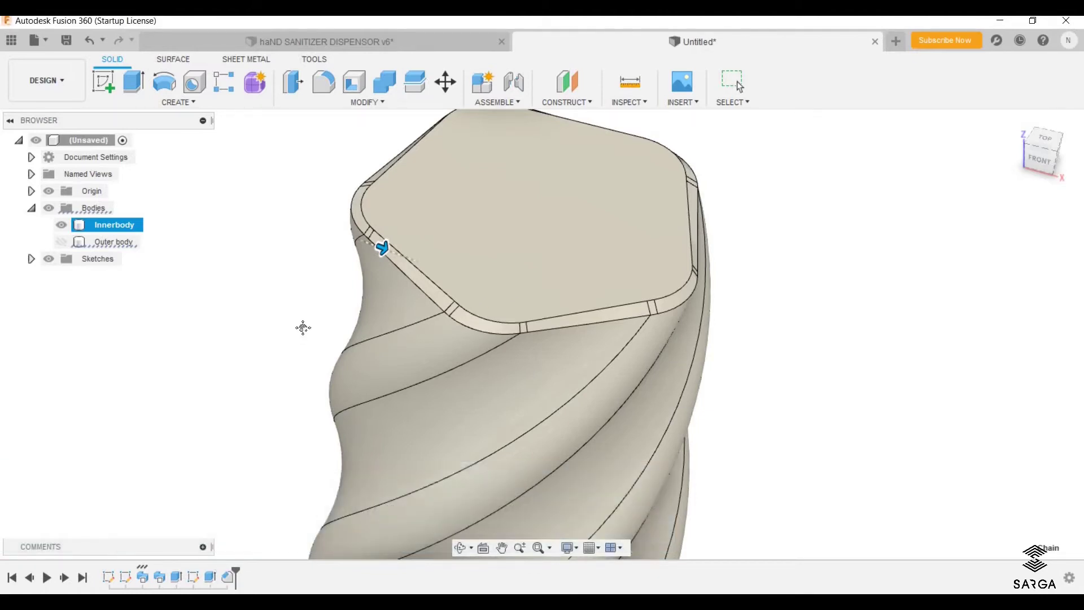
- Show Outer body again and orbit to a top-front-right view of the finished dispenser
left_click(61, 242)
left_click(111, 242)
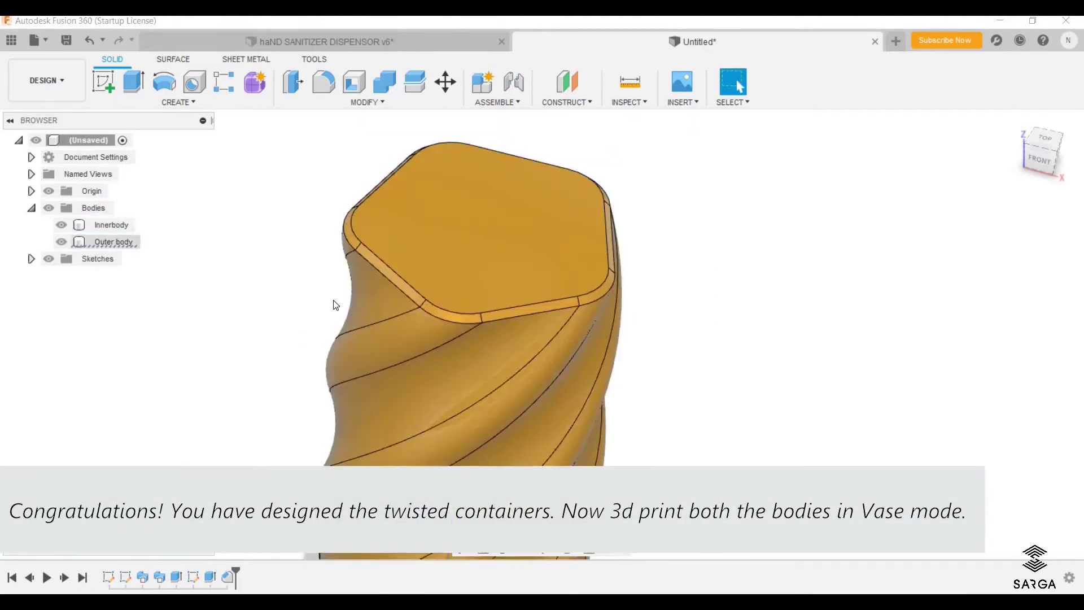
left_click(398, 356)
mouse_move(398, 355)
middle_mouse_down("shift")
mouse_move(470, 276)
mouse_move(408, 357)
middle_mouse_up("shift")
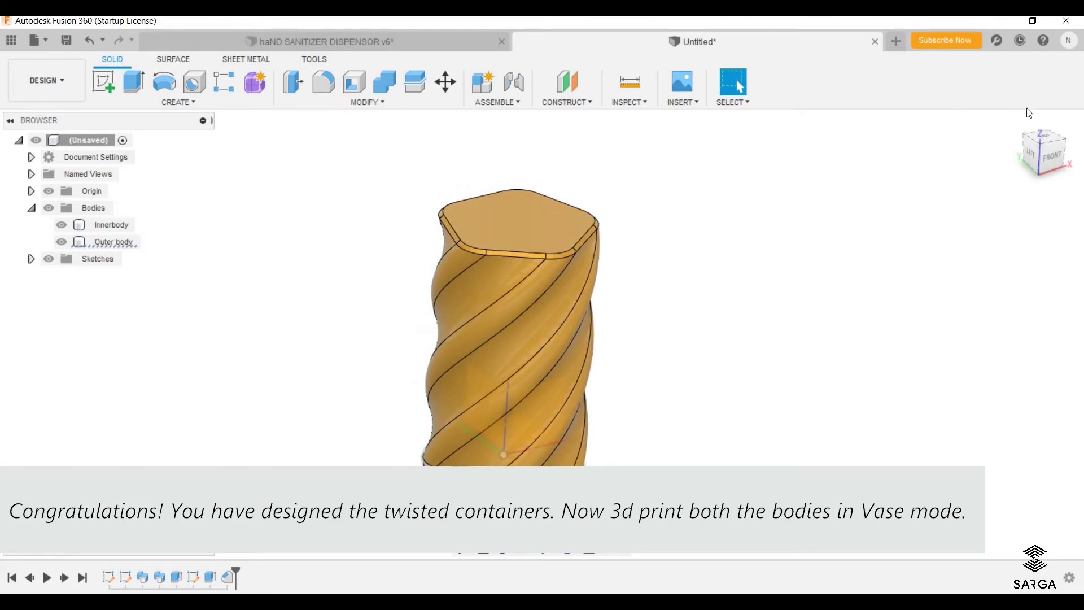
middle_click_drag(569, 194, 353, 217, "shift")
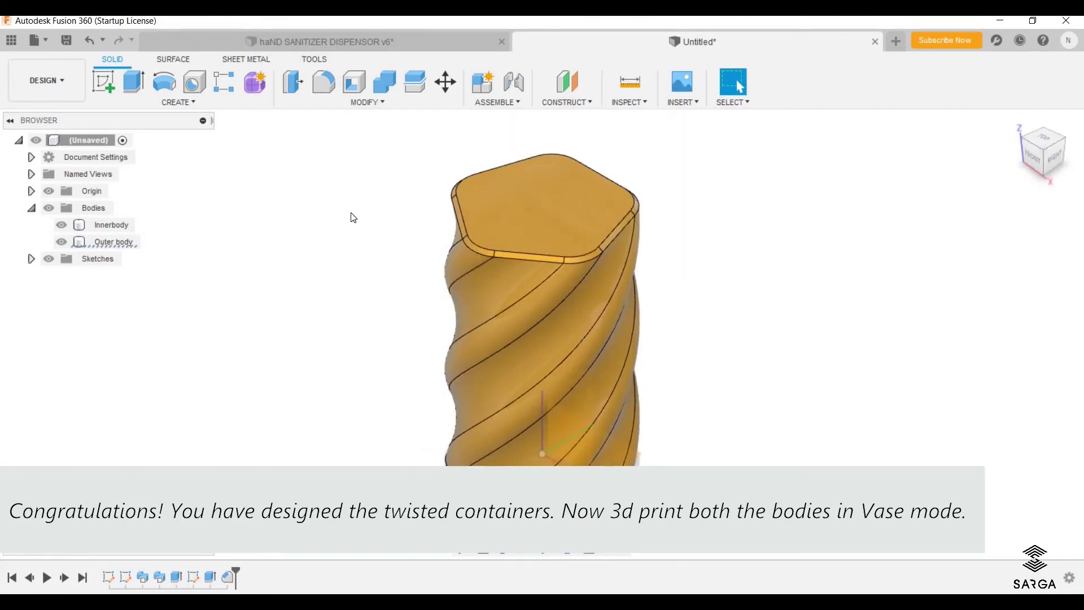